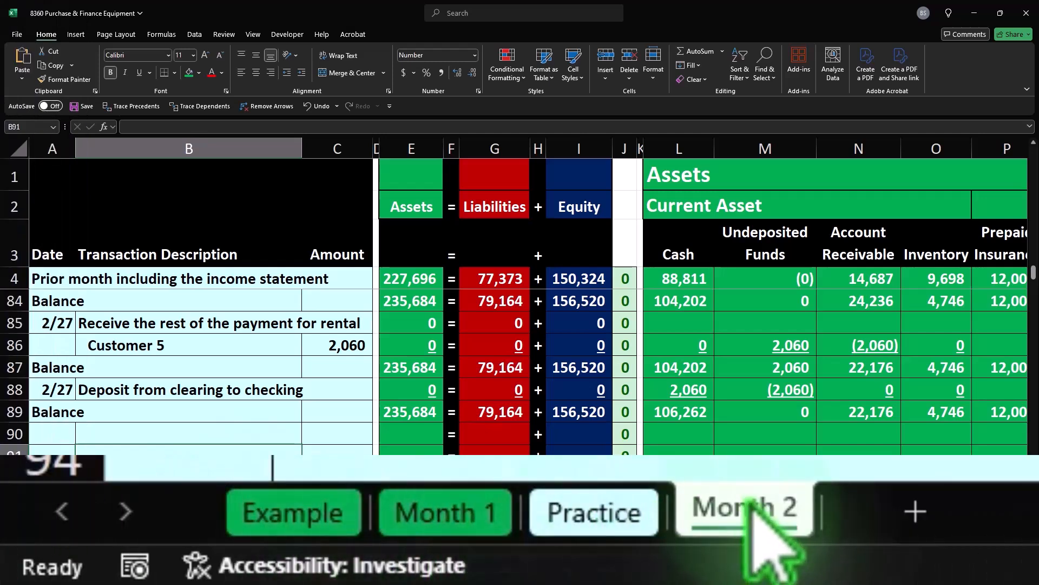
- Open the Example sheet and examine the row 92 balances across the current asset columns to Furniture & Equipment
click(260, 525)
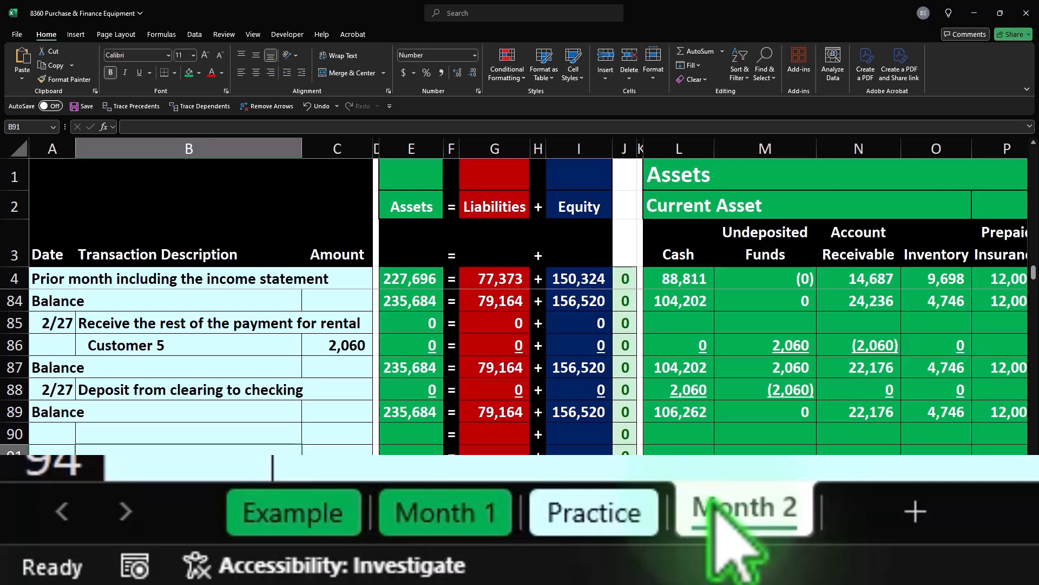
click(346, 517)
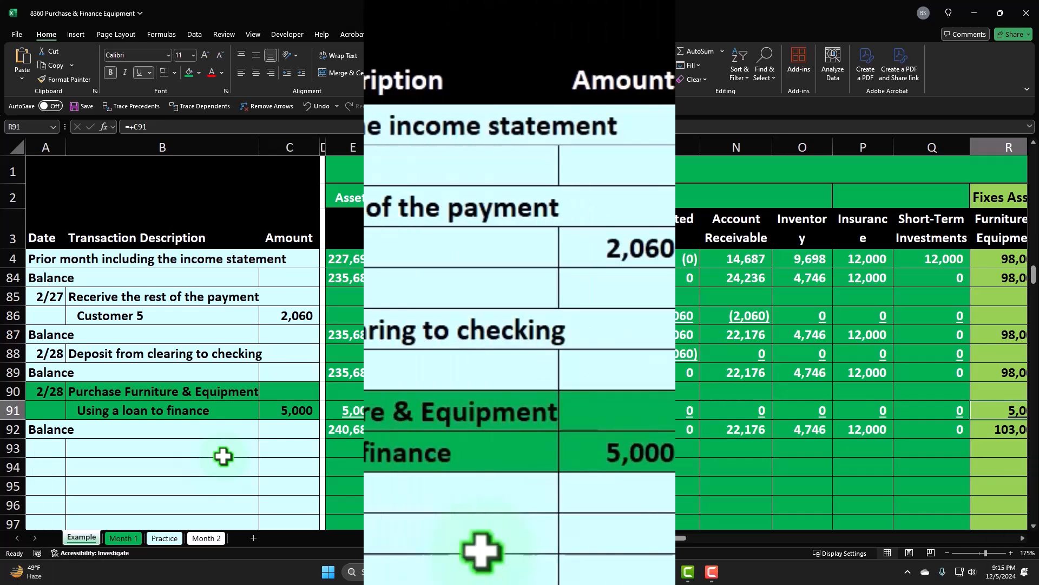
click(442, 476)
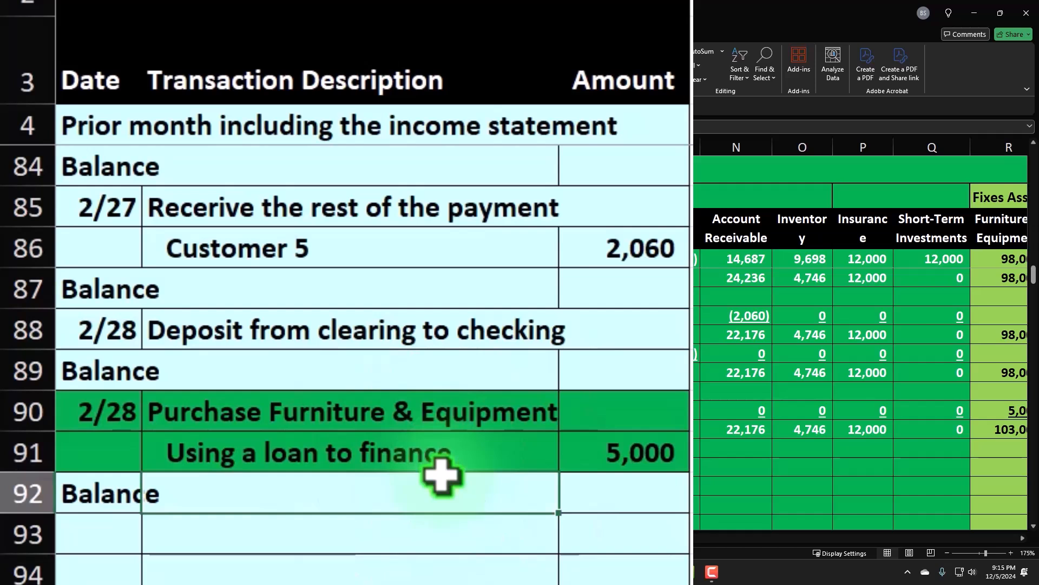
key(Right)
key(Right)
key(Right)
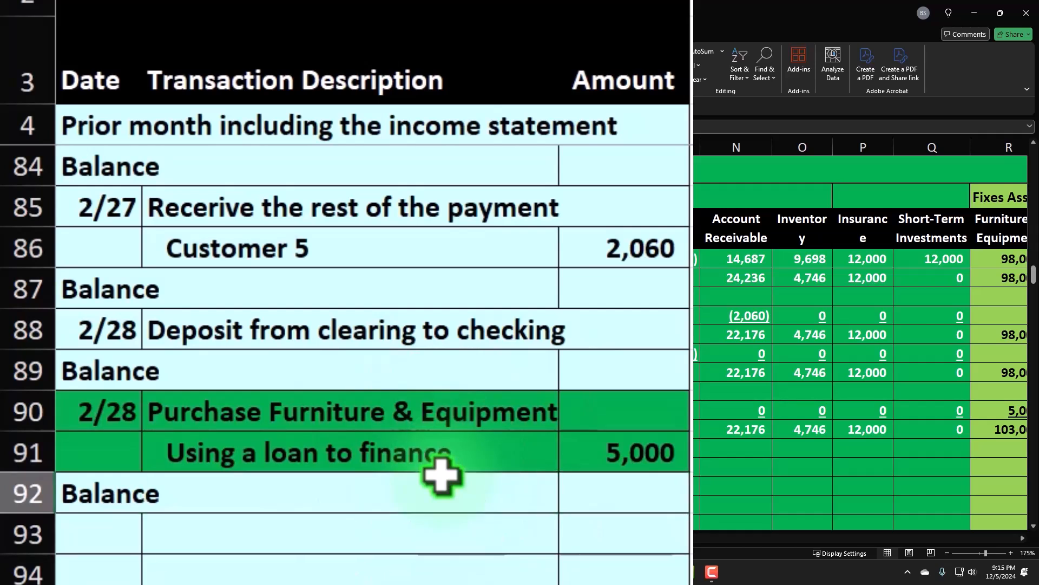
key(Right)
key(Right)
key(Right)
key(Right)
key(Right)
key(Right)
key(Right)
key(Right)
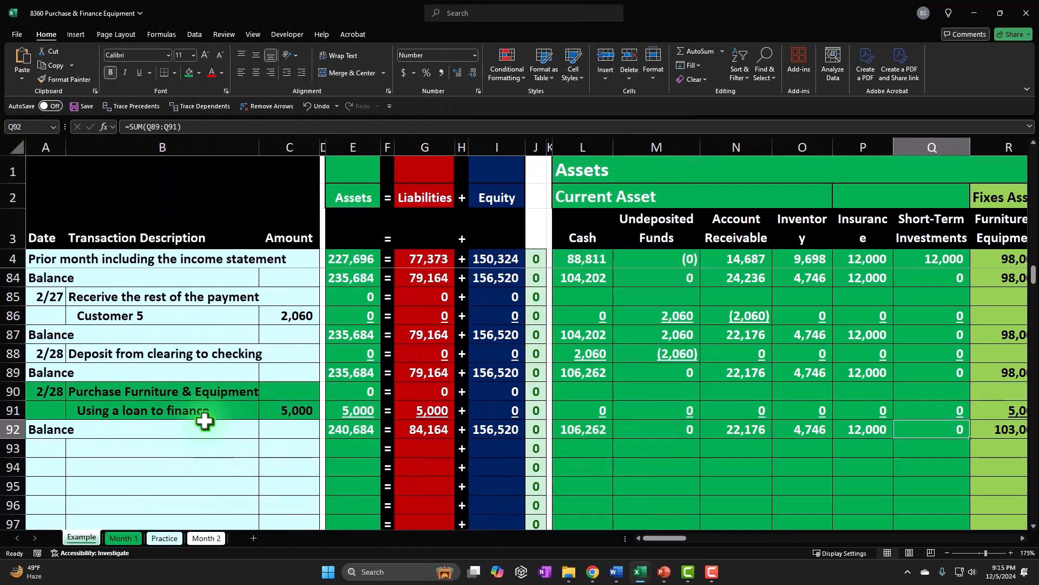
key(Right)
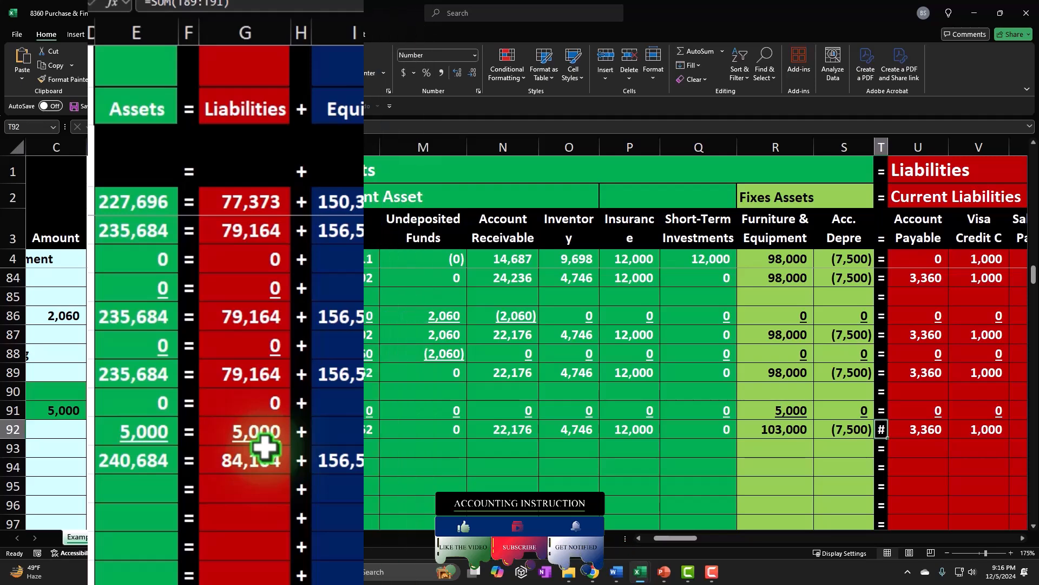
- Examine the row 92 balances across the liability and equity columns as far as Service Revenue
key(Right)
key(Right)
key(Right)
key(Right)
key(Right)
key(Right)
key(Right)
key(Right)
key(Right)
key(Right)
key(Right)
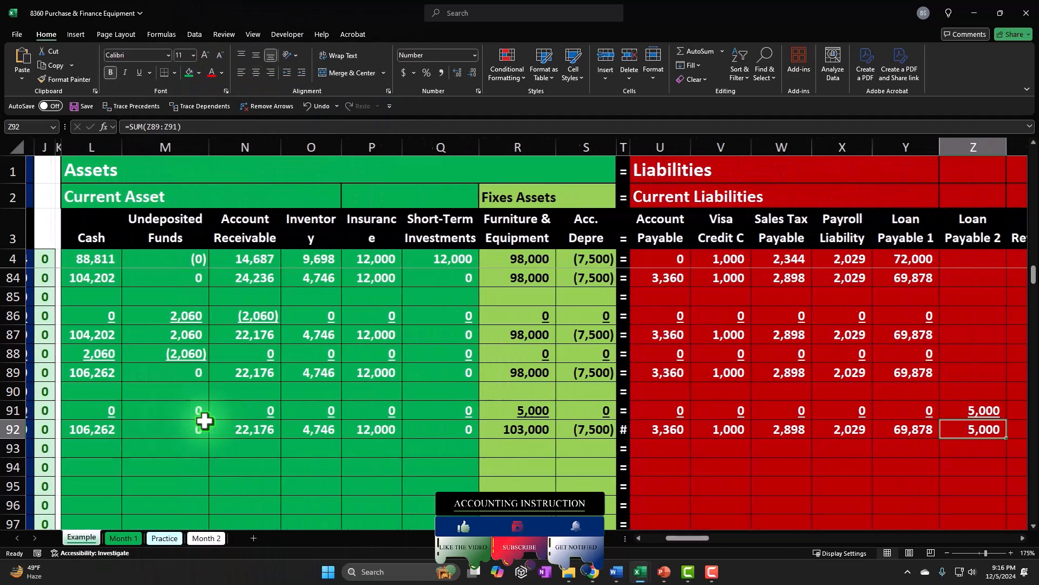
key(Right)
key(Right)
key(Right)
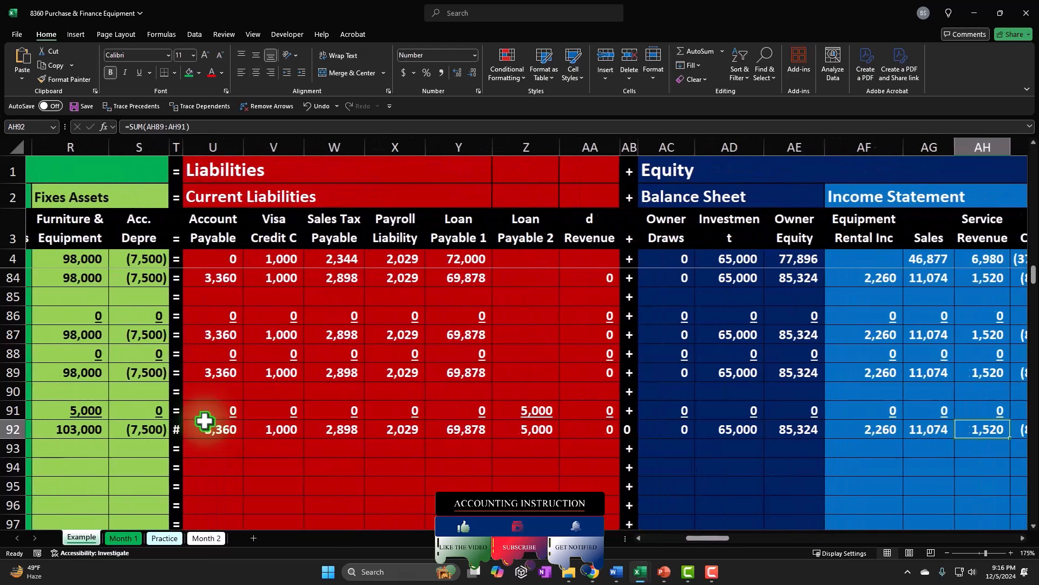
- Review the row 92 balances back from the income statement to the Liabilities total of the accounting equation
key(Left)
key(Left)
key(Left)
key(Left)
key(Left)
key(Left)
key(Left)
key(Left)
key(Left)
key(Left)
key(Left)
key(Left)
key(Left)
key(Left)
key(Left)
key(Left)
key(Left)
key(Left)
key(Left)
key(Left)
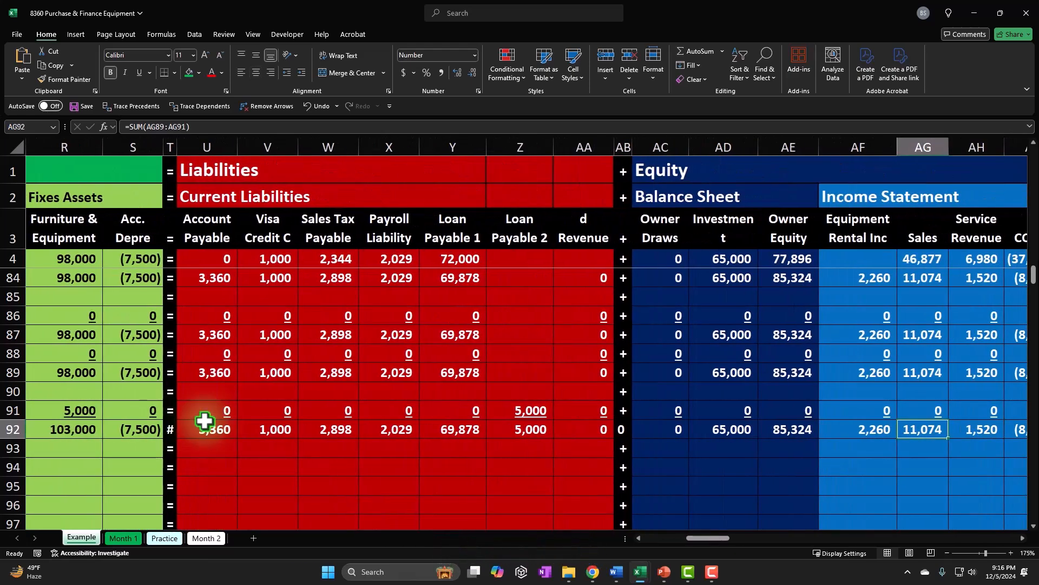
key(Left)
key(Left)
key(Left)
key(Left)
key(Left)
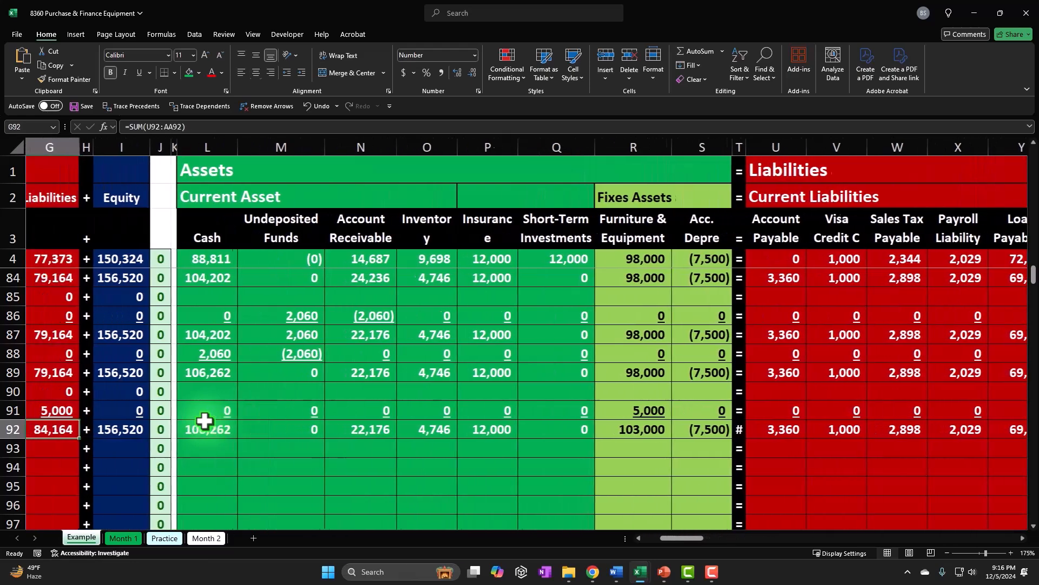
- Examine the row 92 asset balances from Cash through accumulated depreciation
key(Right)
key(Right)
key(Right)
key(Right)
key(Right)
key(Right)
key(Right)
key(Right)
key(Right)
key(Right)
key(Right)
key(Right)
key(Right)
key(Right)
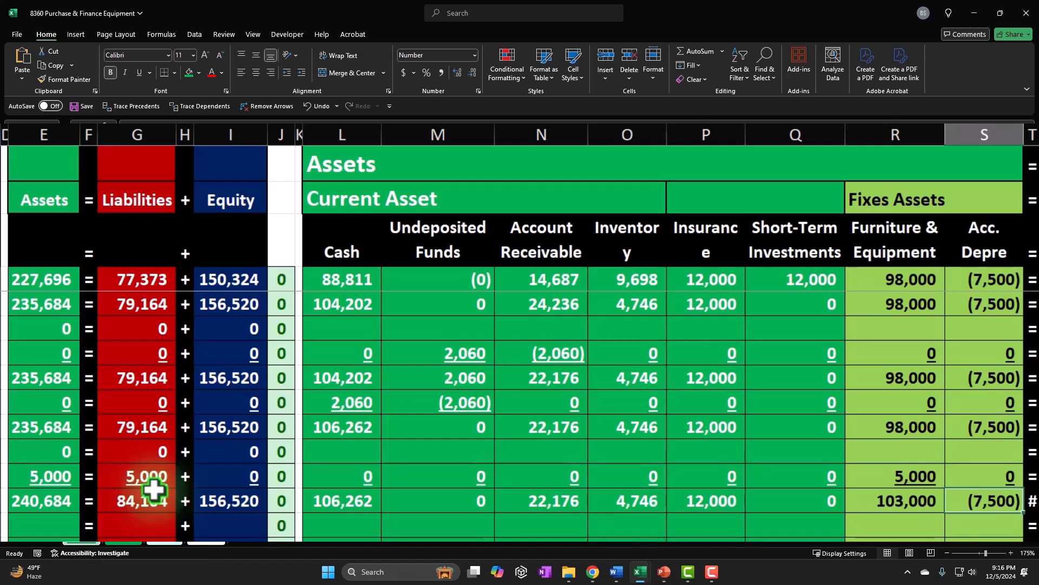
- Compare the row 92 Inventory balance with the Furniture & Equipment and accumulated depreciation balances
click(639, 501)
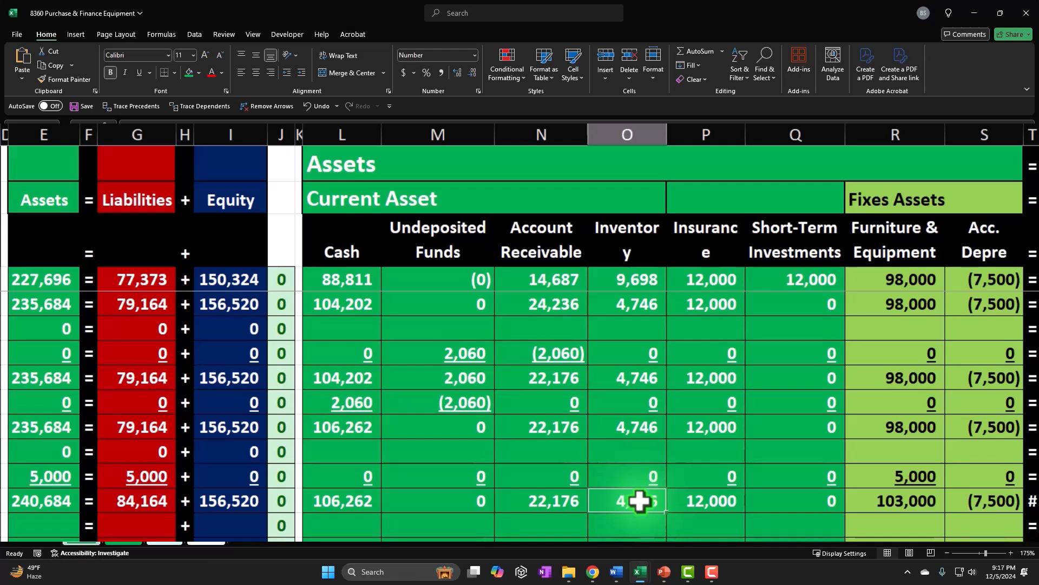
key(Right)
key(Right)
key(Right)
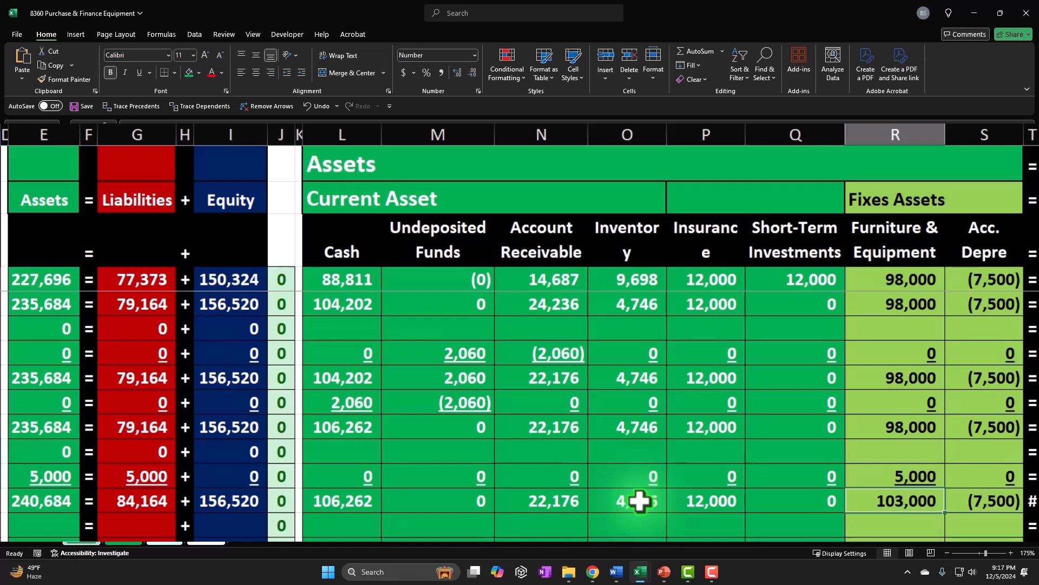
key(Left)
key(Left)
key(Left)
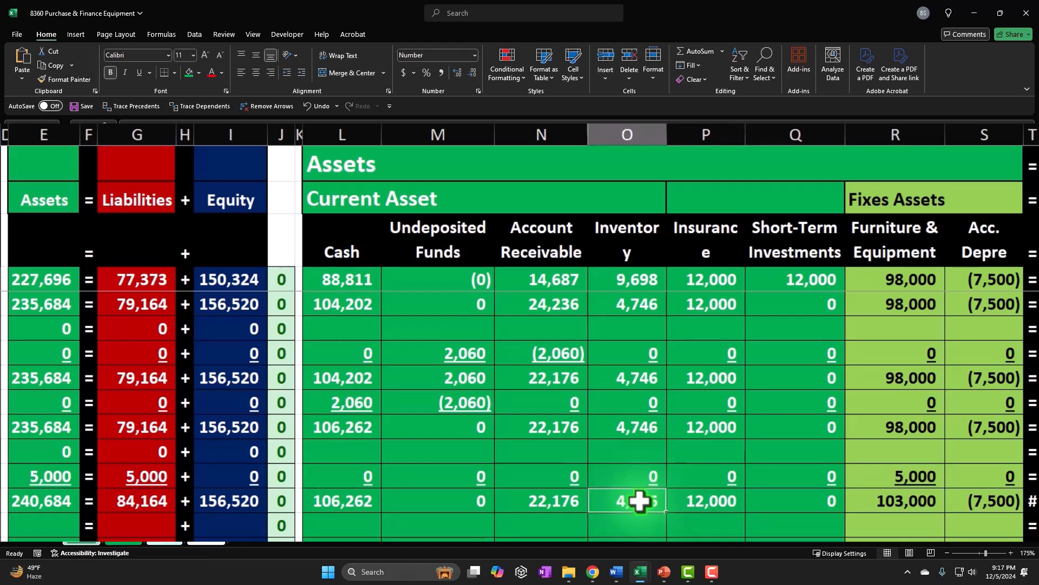
key(Right)
key(Right)
key(Right)
key(Right)
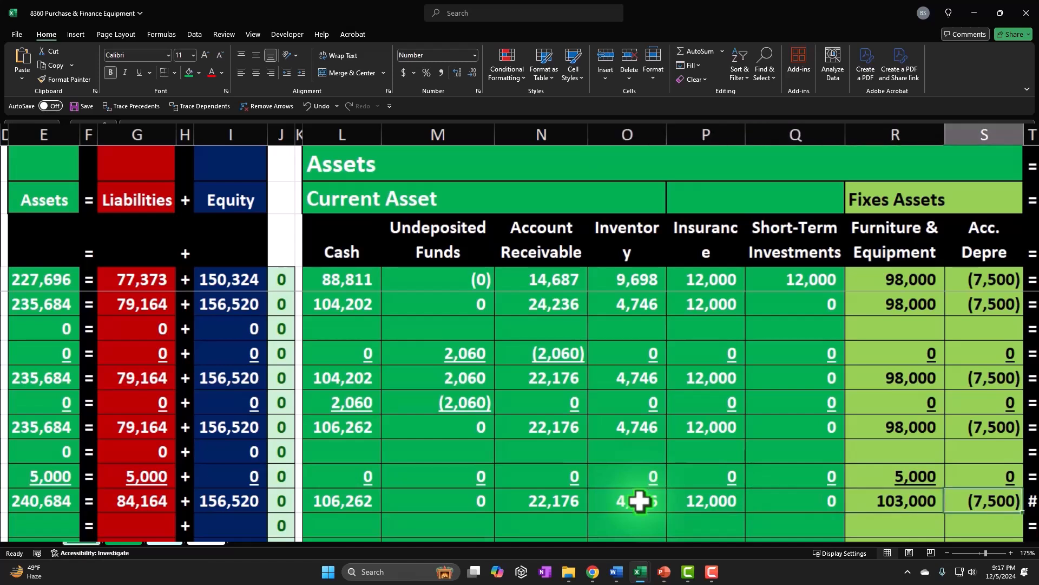
key(Left)
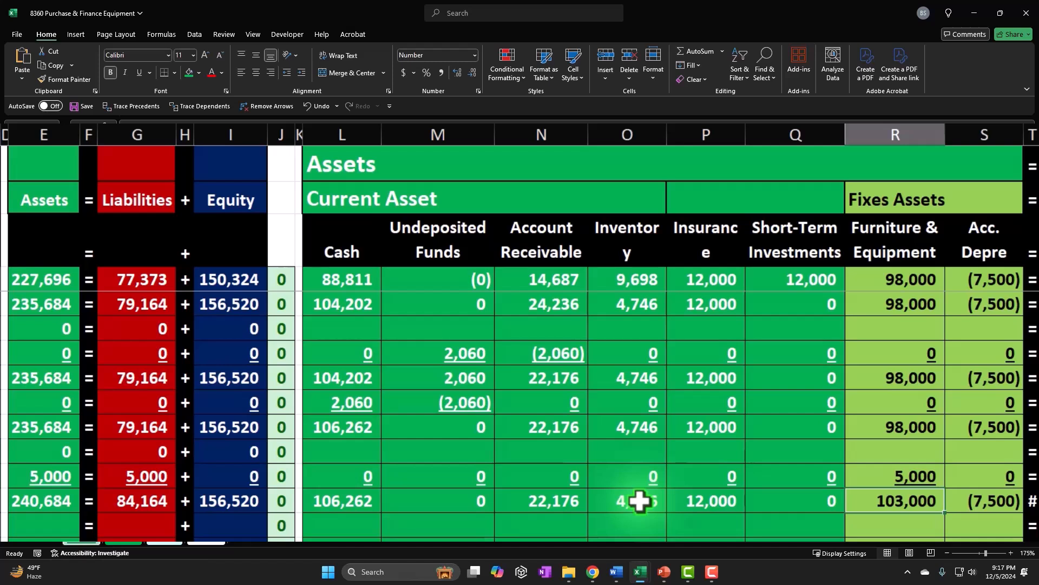
key(Left)
key(Left)
key(Left)
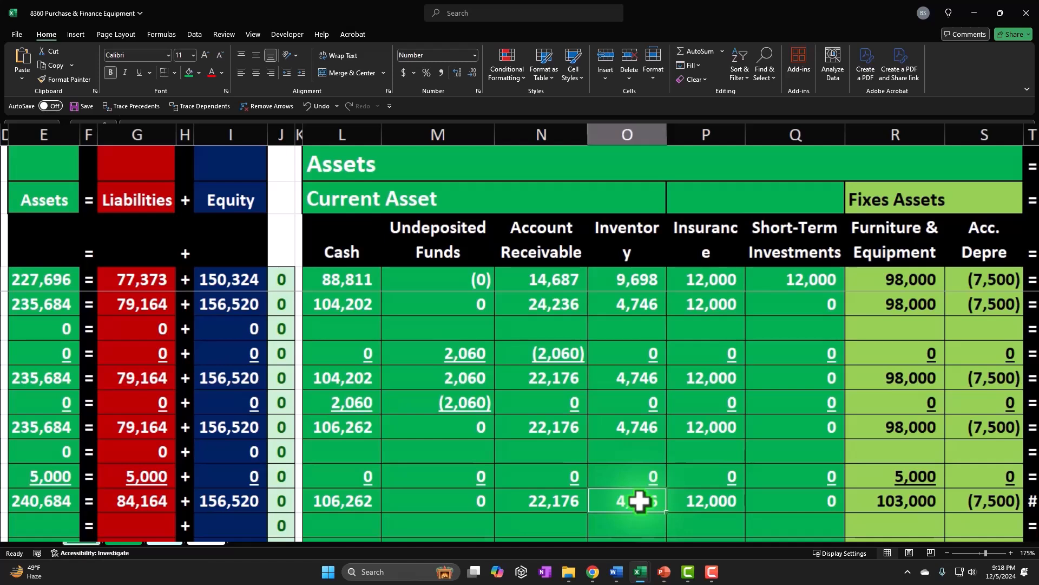
key(Right)
key(Right)
key(Right)
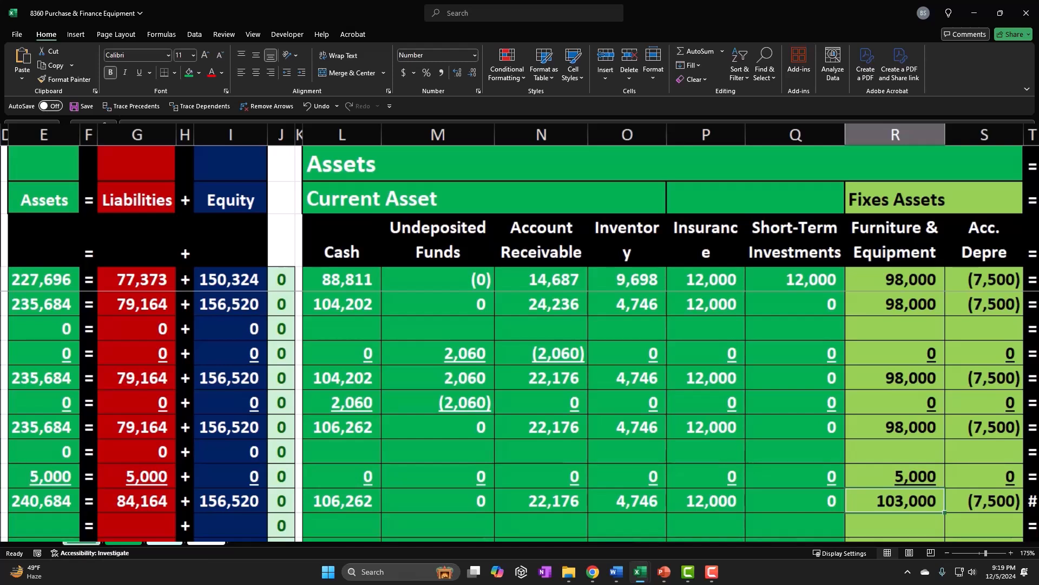
- Check the combined row 92 balance of Furniture & Equipment and accumulated depreciation, and review both column headings
drag(877, 506, 968, 503)
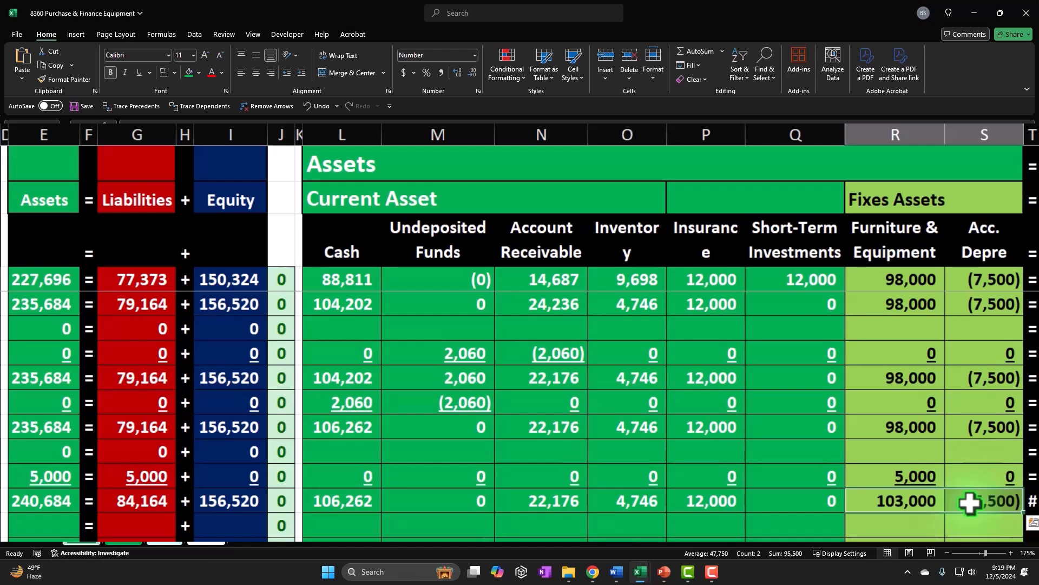
click(923, 502)
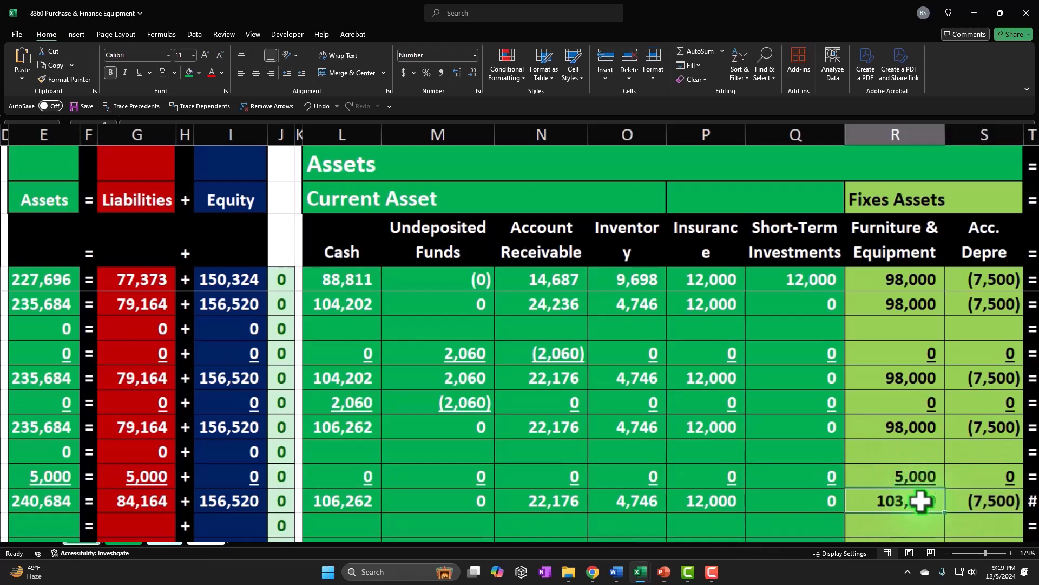
click(919, 234)
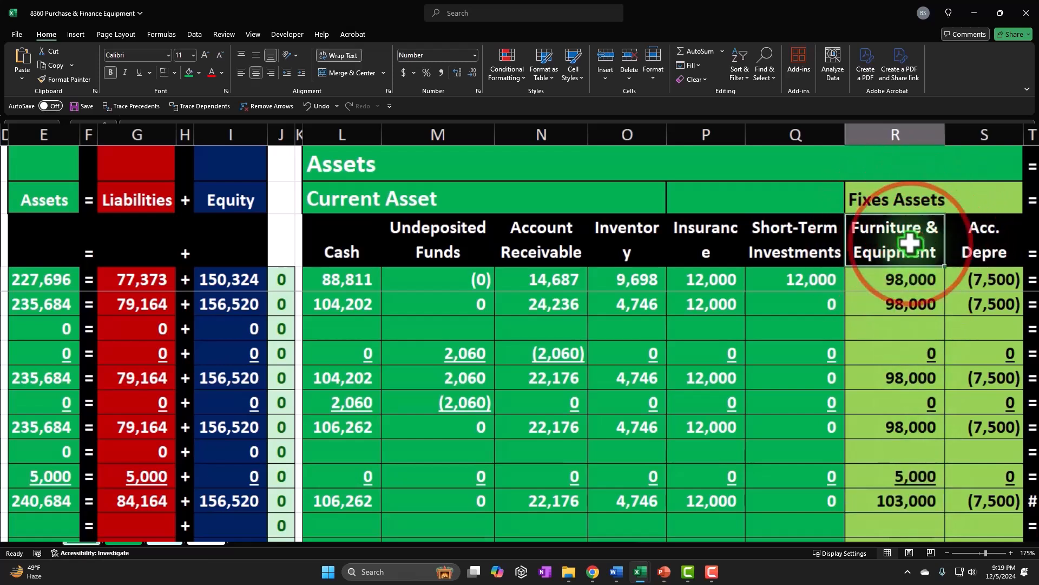
click(982, 233)
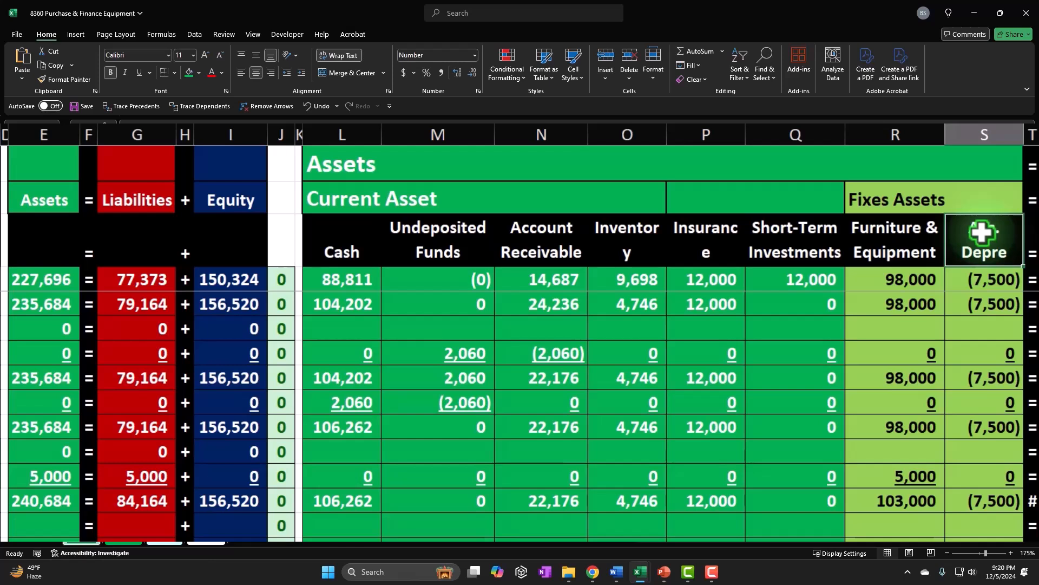
click(887, 233)
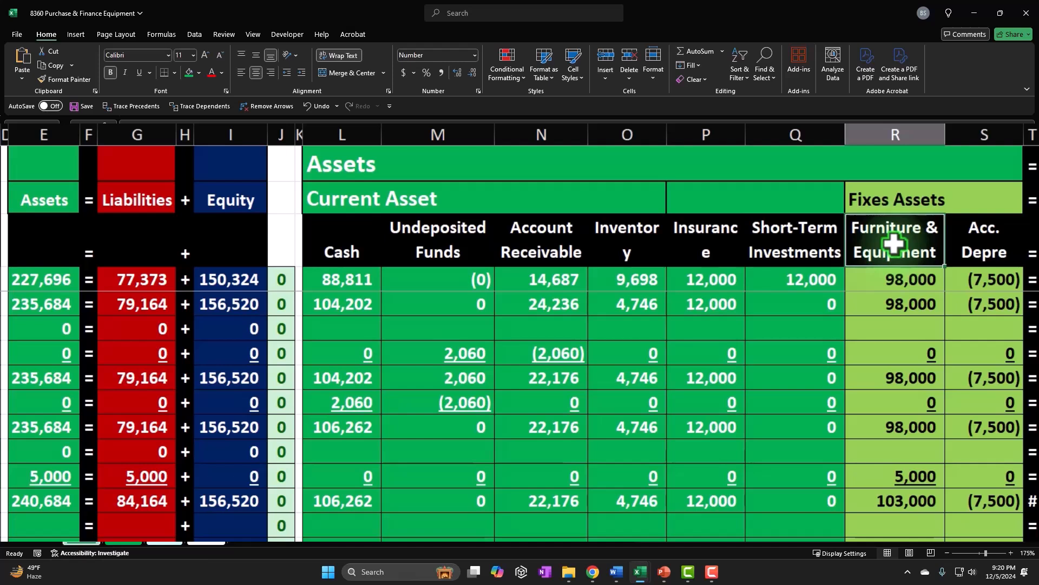
click(905, 501)
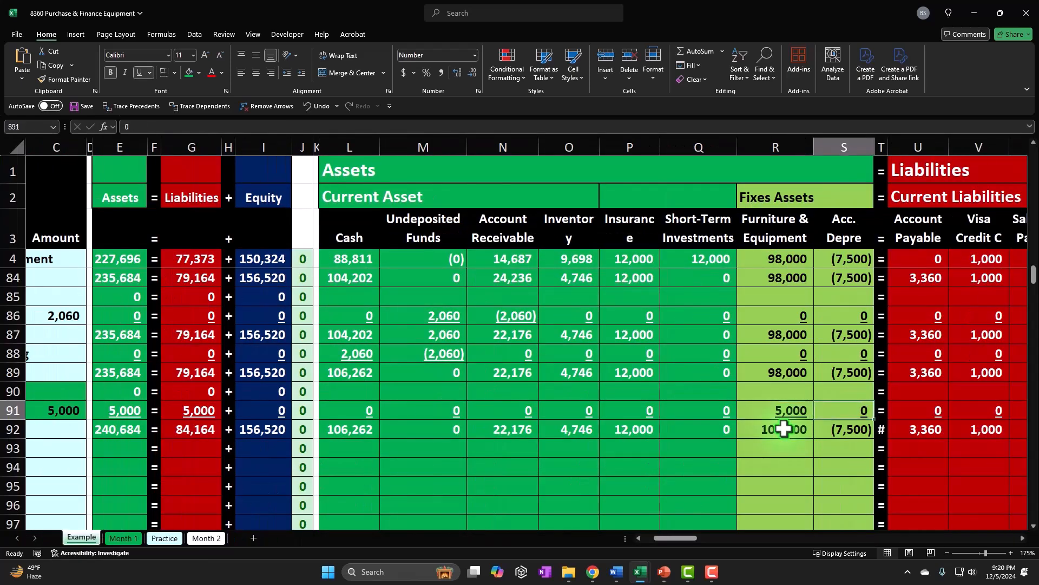
- Trace the equipment purchase in row 91 across the liability, equity and income statement columns to Interest Expense
key(Right)
key(Right)
key(Right)
key(Right)
key(Right)
key(Right)
key(Right)
key(Right)
key(Right)
key(Right)
key(Right)
key(Right)
key(Right)
key(Right)
key(Right)
key(Right)
key(Right)
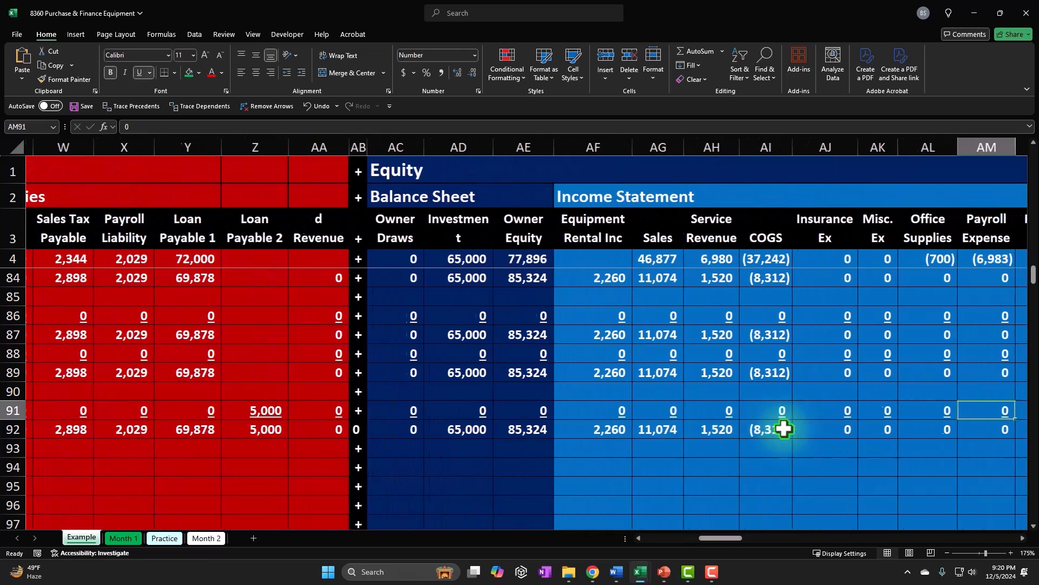
key(Right)
key(Right)
key(Right)
key(Right)
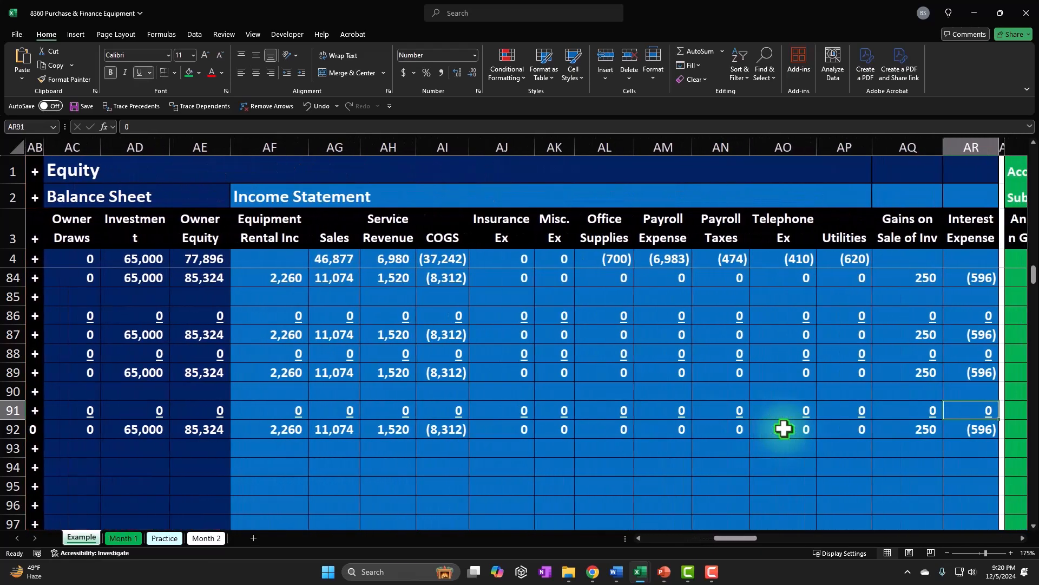
- Review the row 91 expense entries from Interest Expense back to Office Supplies
key(Left)
key(Left)
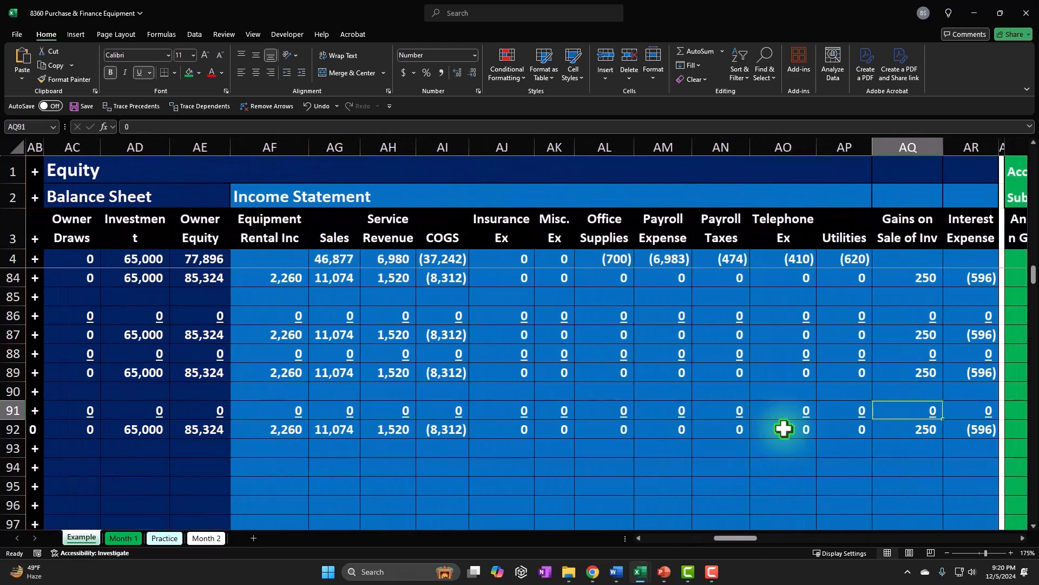
key(Left)
key(Left)
key(Left)
key(Left)
key(Left)
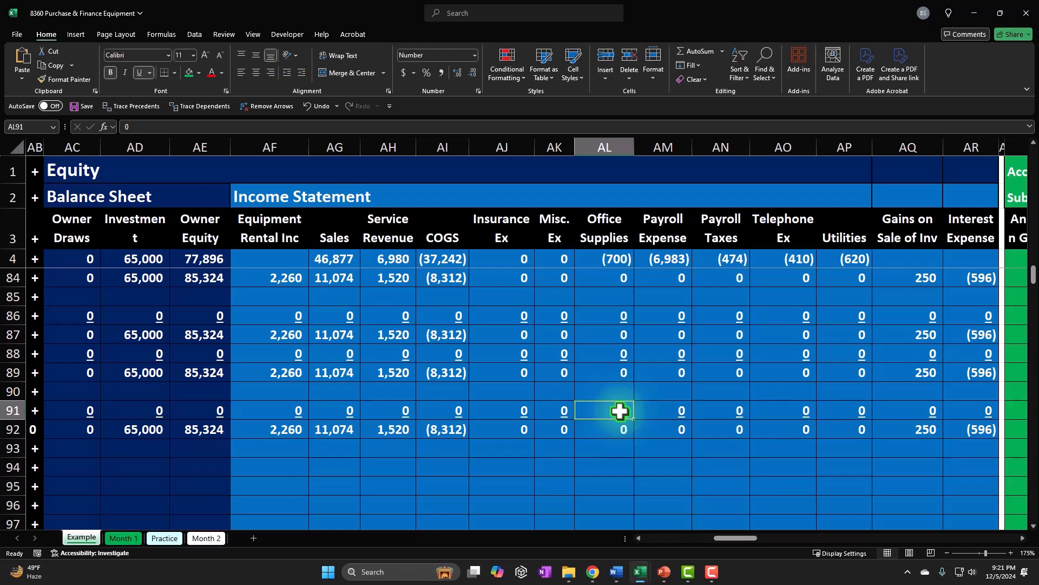
- Go back along row 91 to the asset columns and inspect the purchase entry under Furniture & Equipment
key(Left)
key(Left)
key(Left)
key(Left)
key(Left)
key(Left)
key(Left)
key(Left)
key(Left)
key(Left)
key(Left)
key(Left)
key(Left)
key(Left)
key(Left)
key(Left)
key(Left)
key(Left)
key(Left)
key(Left)
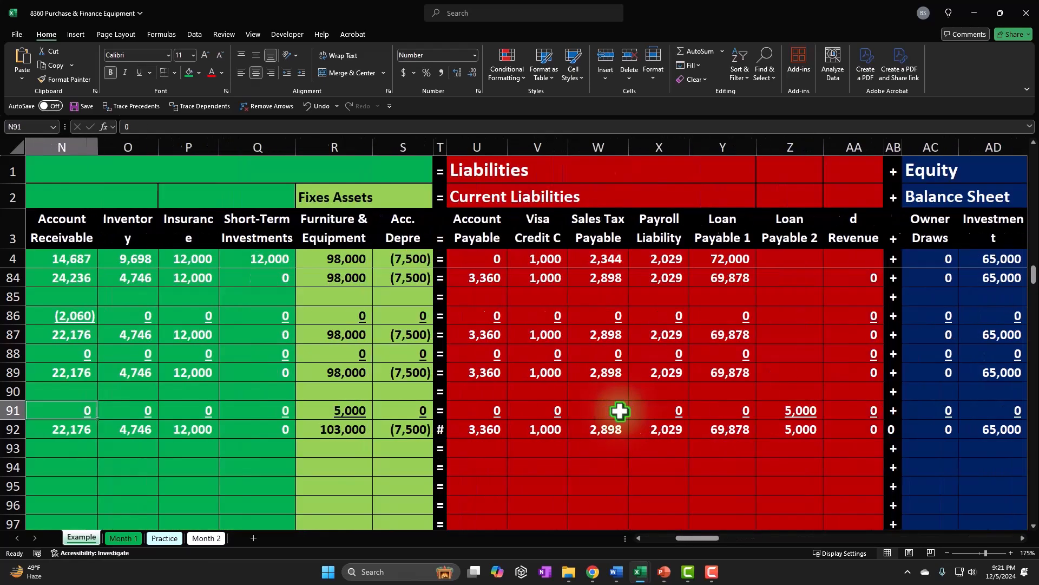
key(Right)
key(Right)
key(Right)
key(Right)
key(Right)
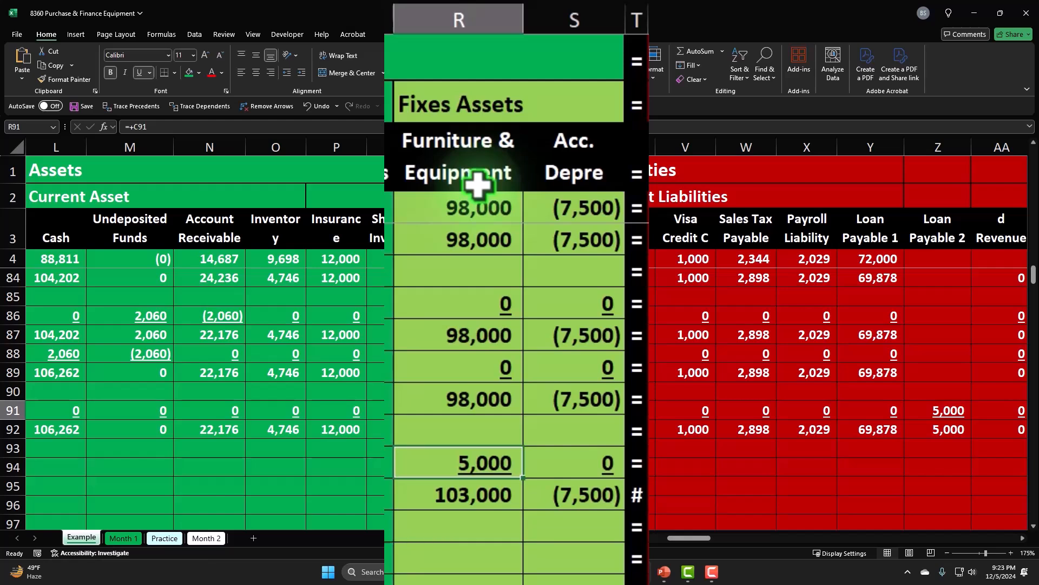
- Inspect the financing entry under Loan Payable 2 in row 91 and the neighbouring liability and equity columns
key(Right)
key(Right)
key(Right)
key(Right)
key(Right)
key(Right)
key(Right)
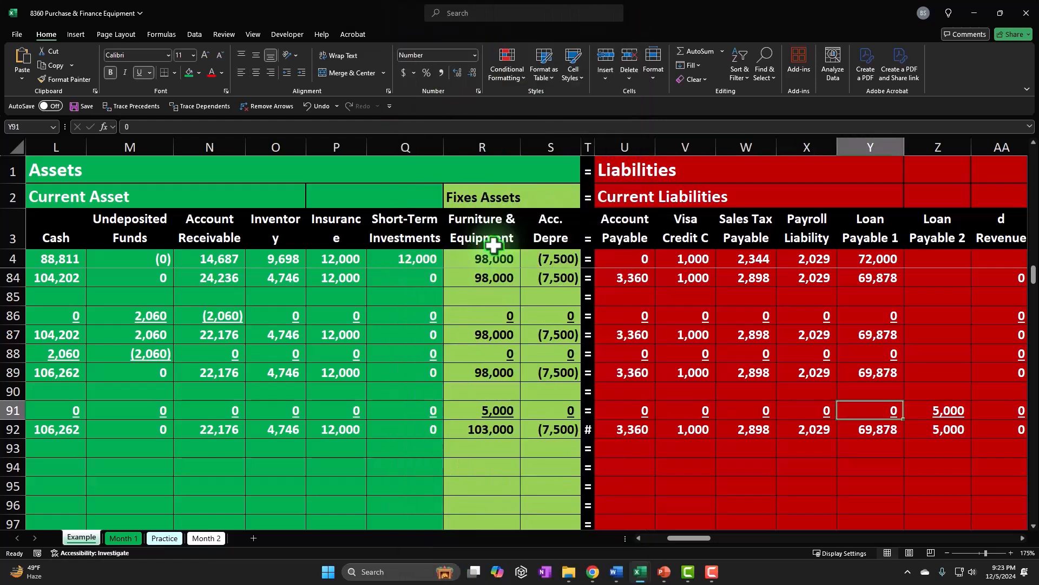
key(Right)
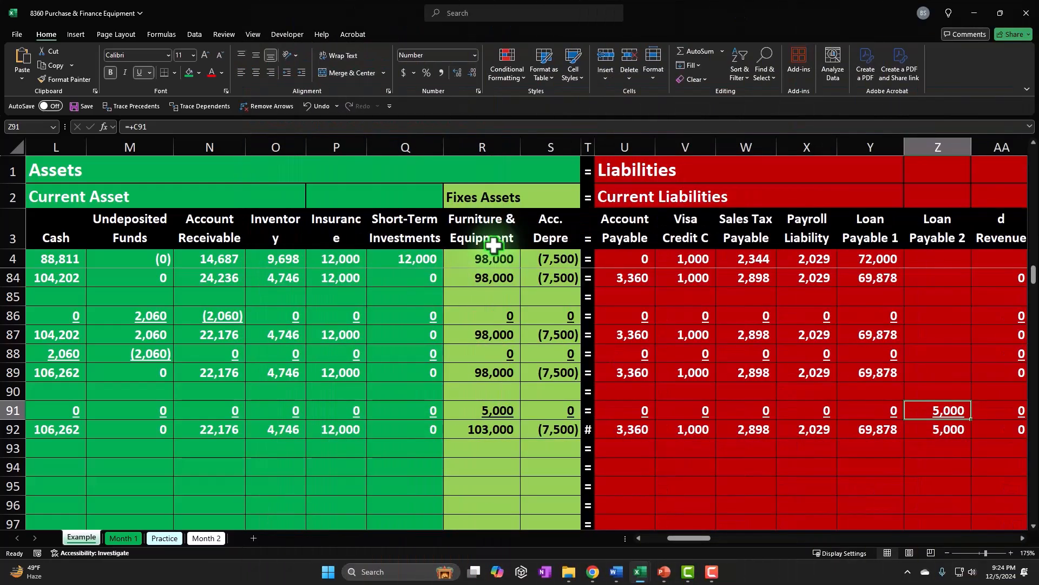
key(Right)
key(Right)
key(Right)
key(Left)
key(Left)
key(Left)
key(Left)
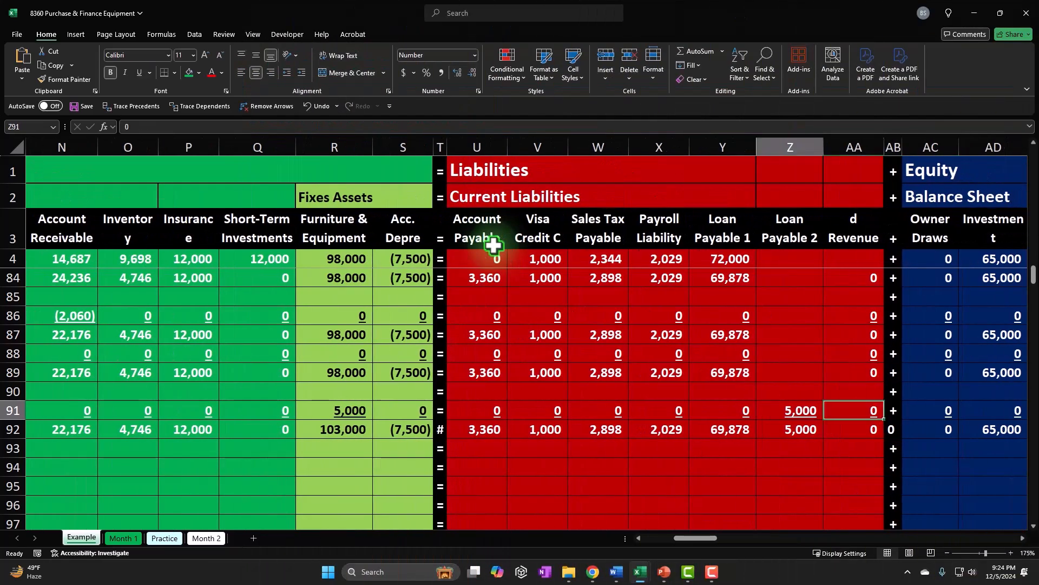
- Compare the row 91 entries under Loan Payable 1 and Loan Payable 2, and reread the purchase descriptions in rows 90 and 91
key(Right)
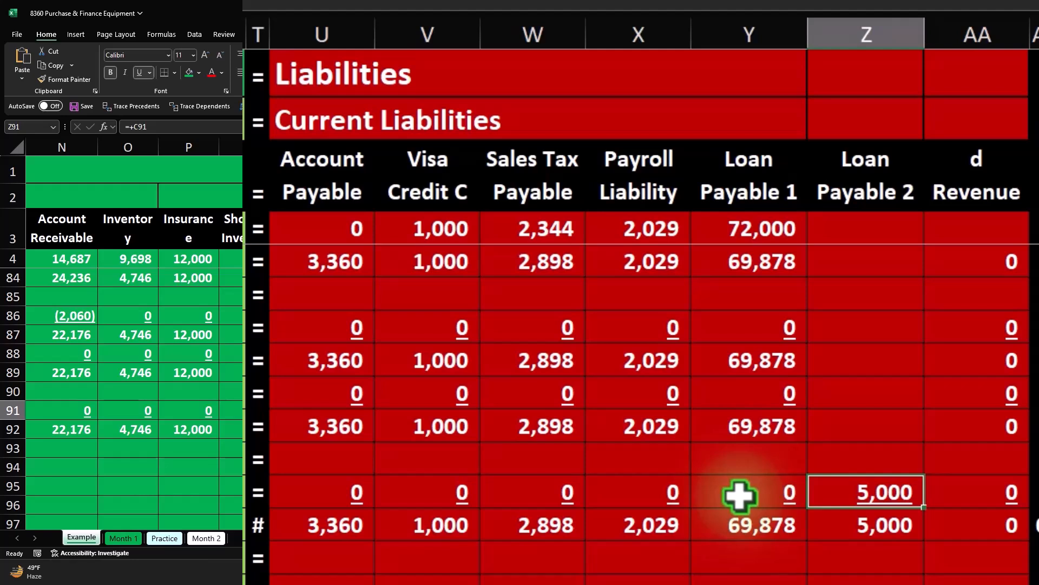
click(739, 495)
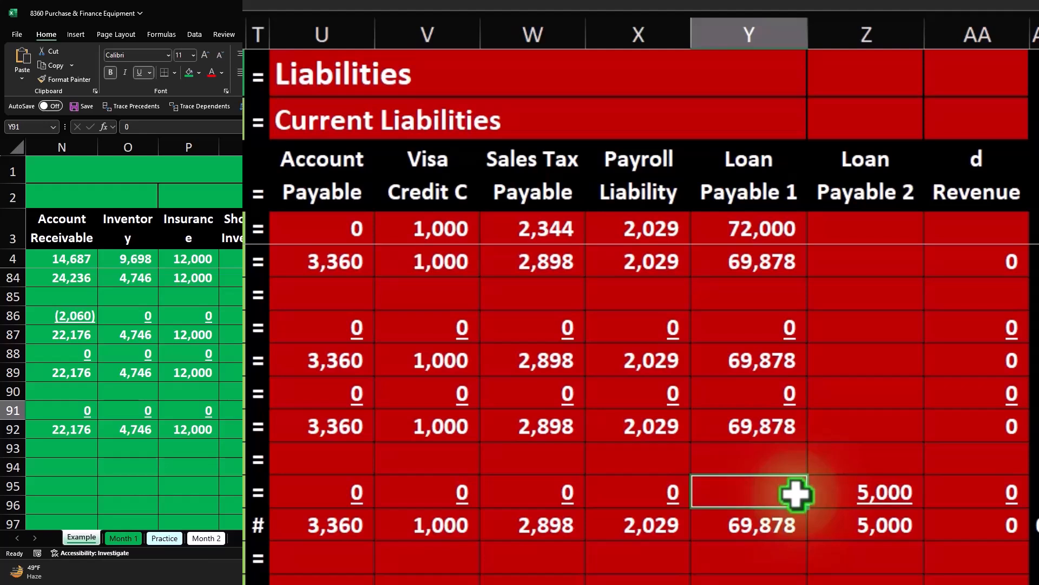
click(847, 493)
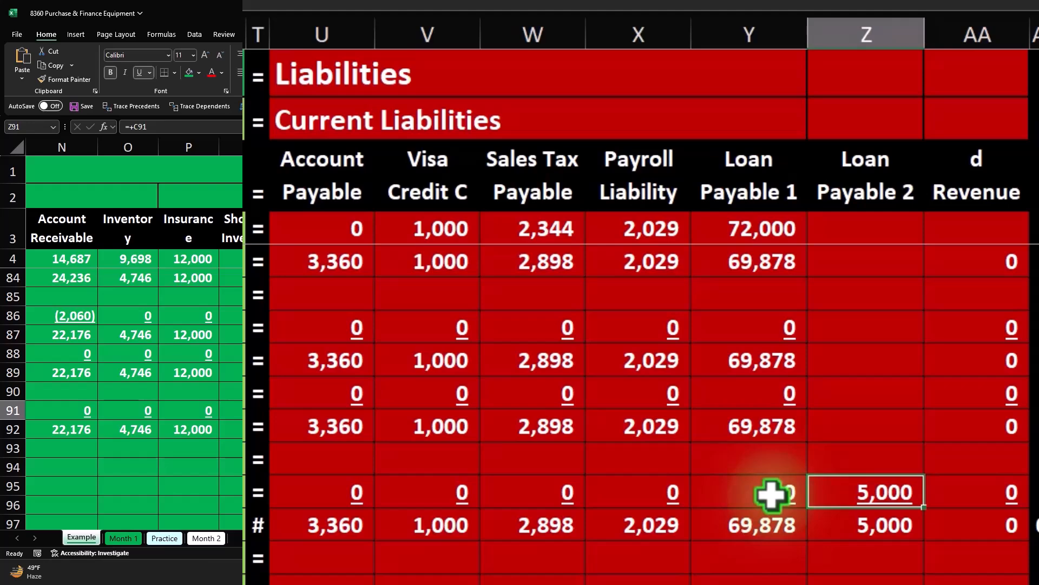
key(Left)
key(Left)
key(Left)
key(Left)
key(Left)
key(Left)
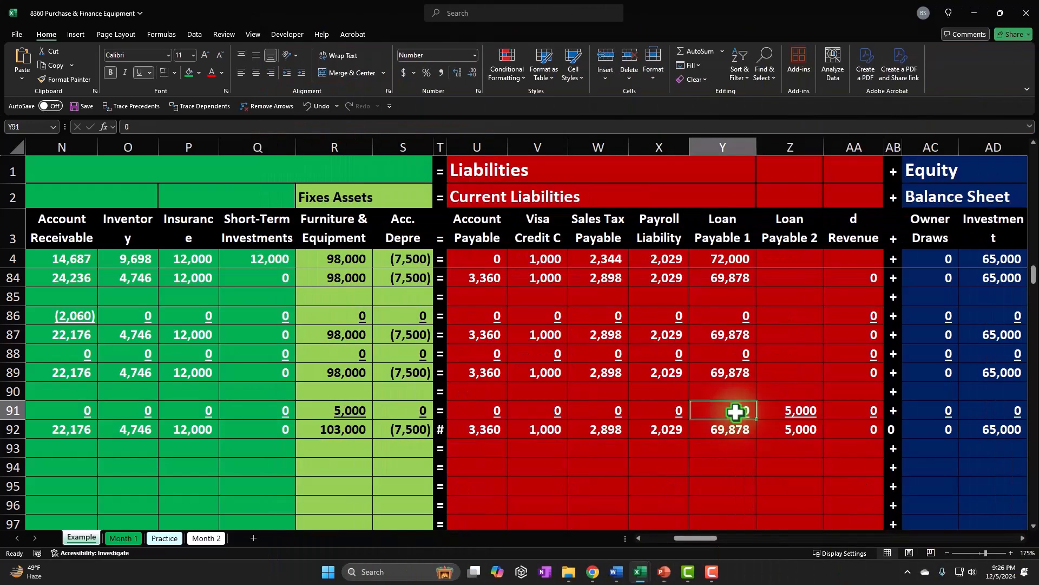
key(Home)
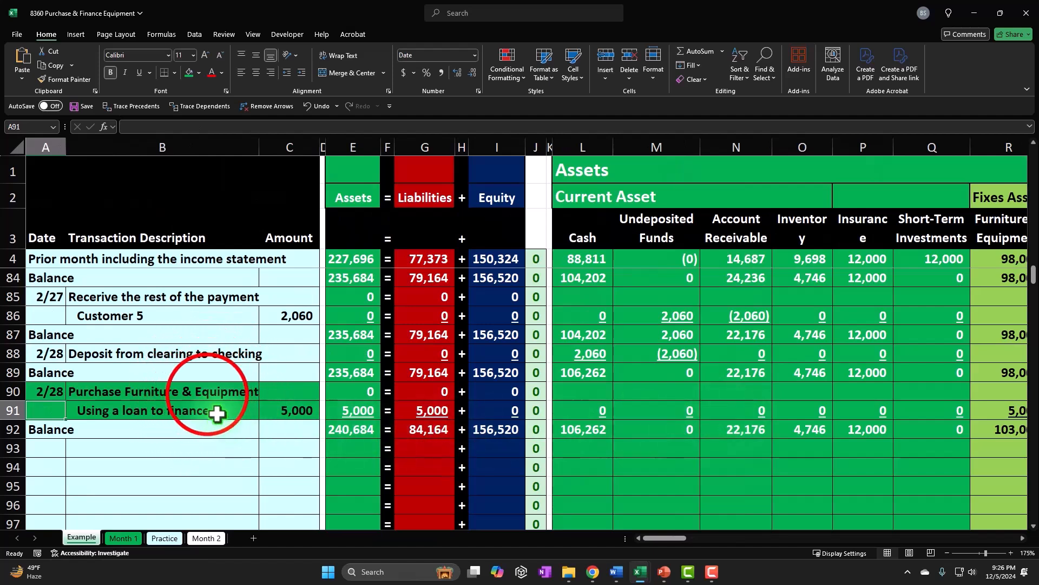
click(208, 395)
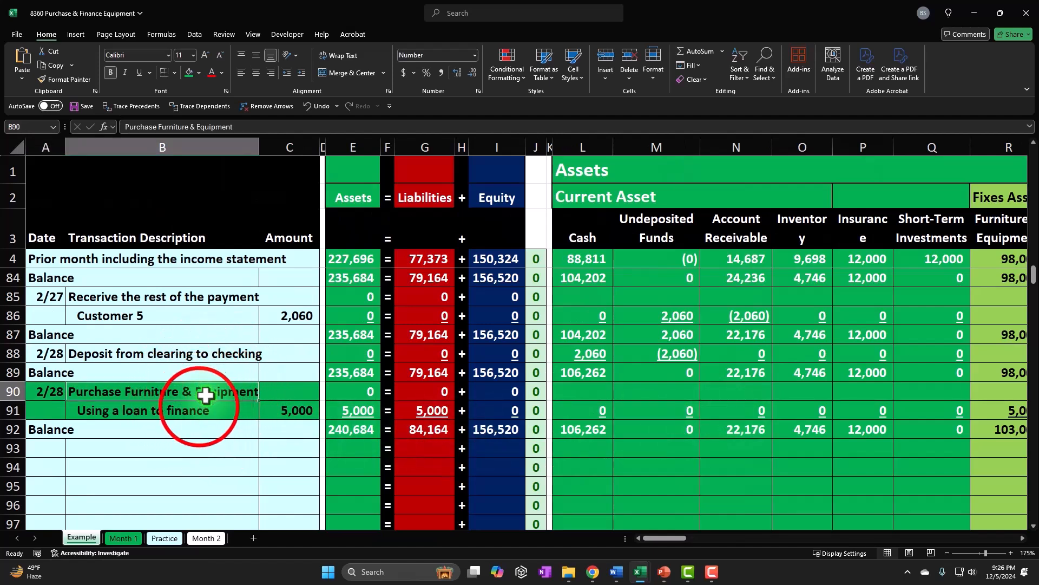
click(199, 408)
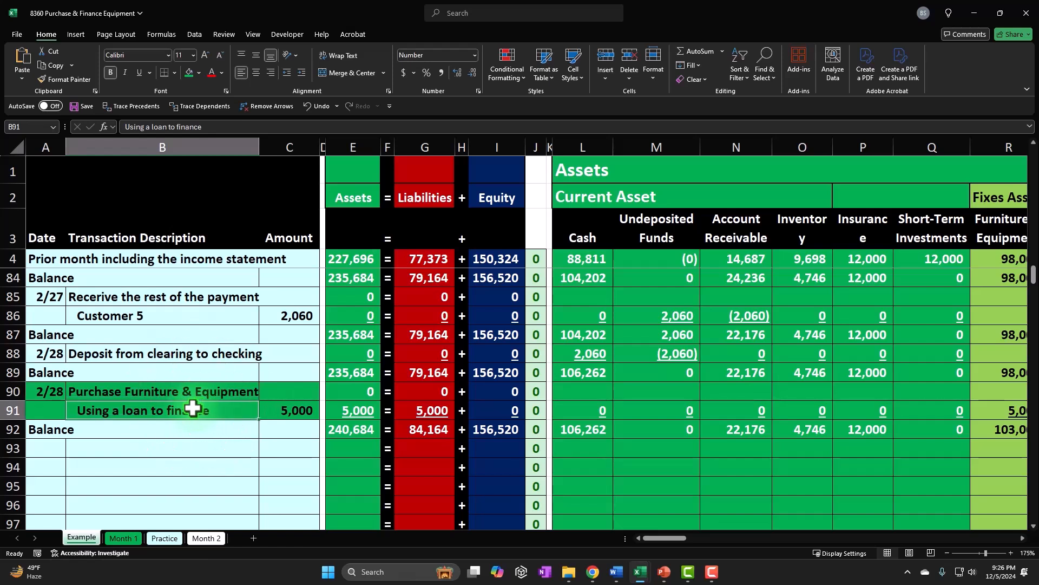
- On the Month 2 sheet, date a new transaction 2/28 in A90 and start its description with "Purchase"
click(206, 538)
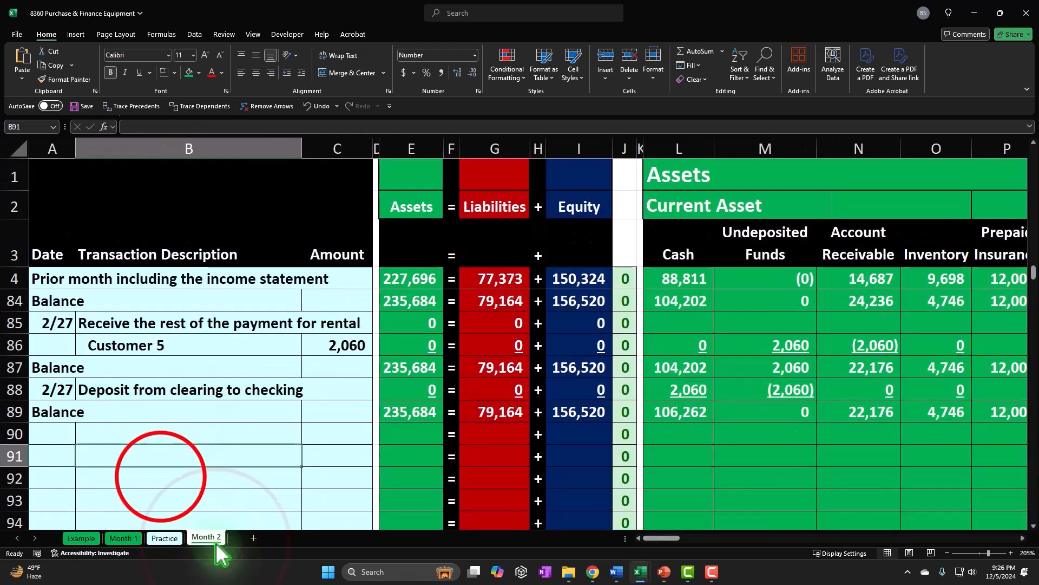
click(68, 433)
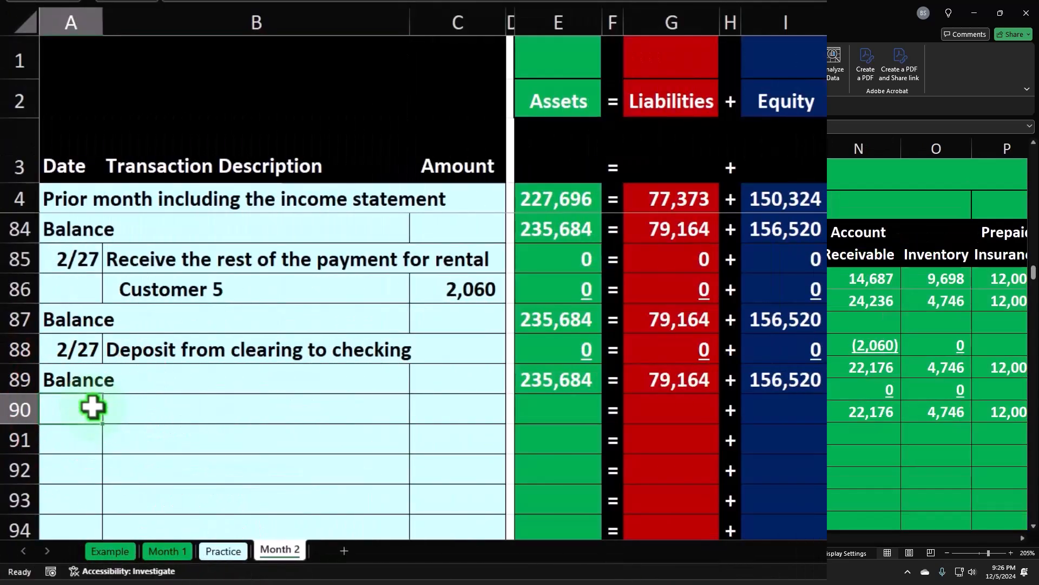
text(2/27)
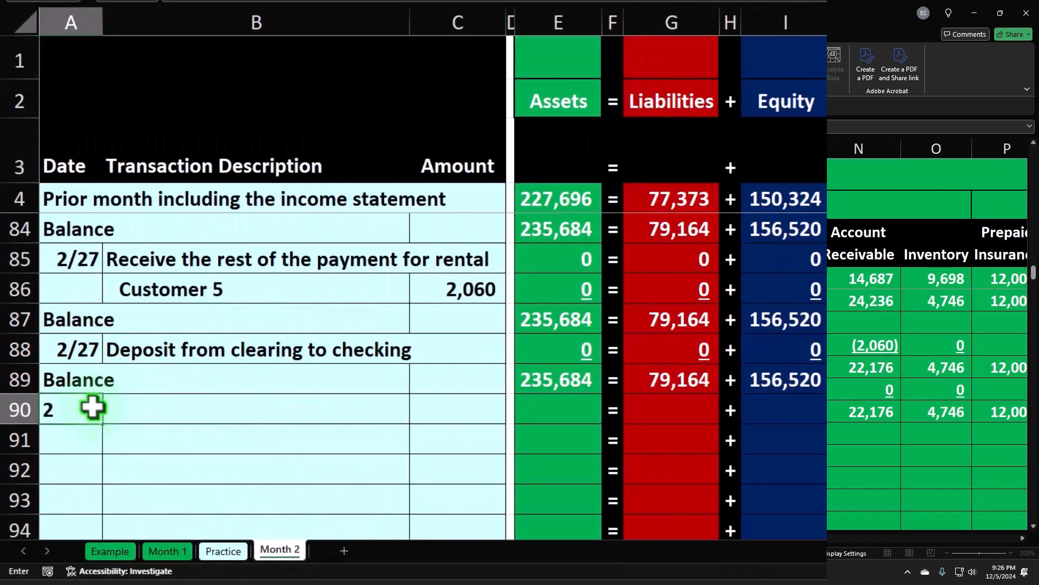
key(Tab)
text(PU)
key(BackSpace)
key(BackSpace)
text(U)
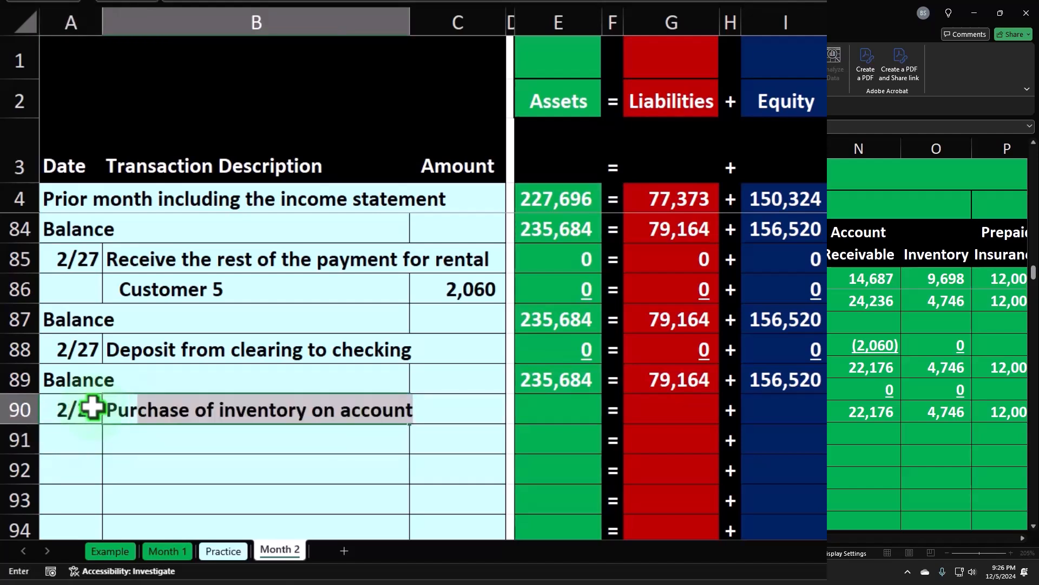
text(rchase )
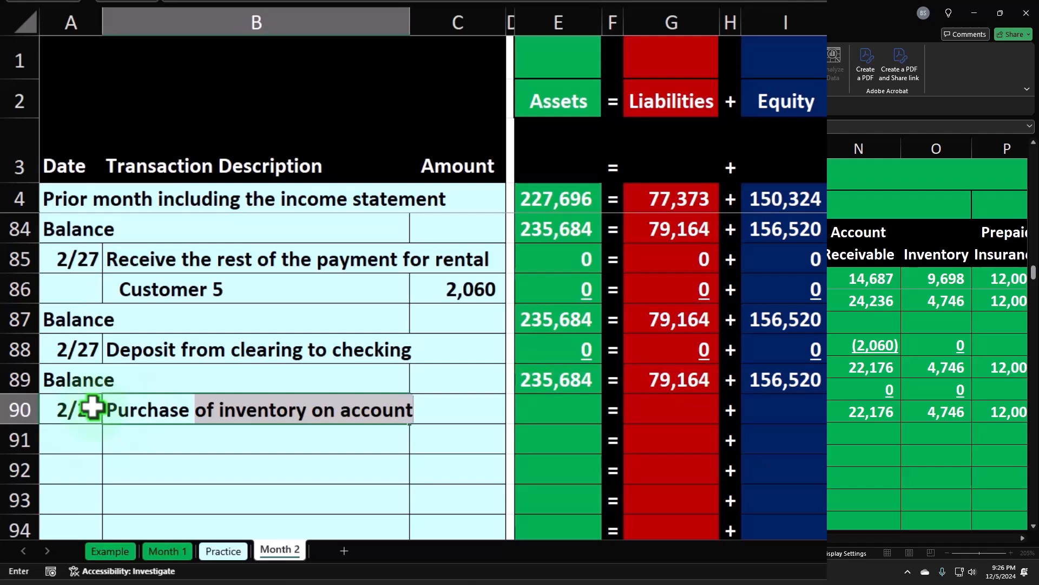
text(furniture )
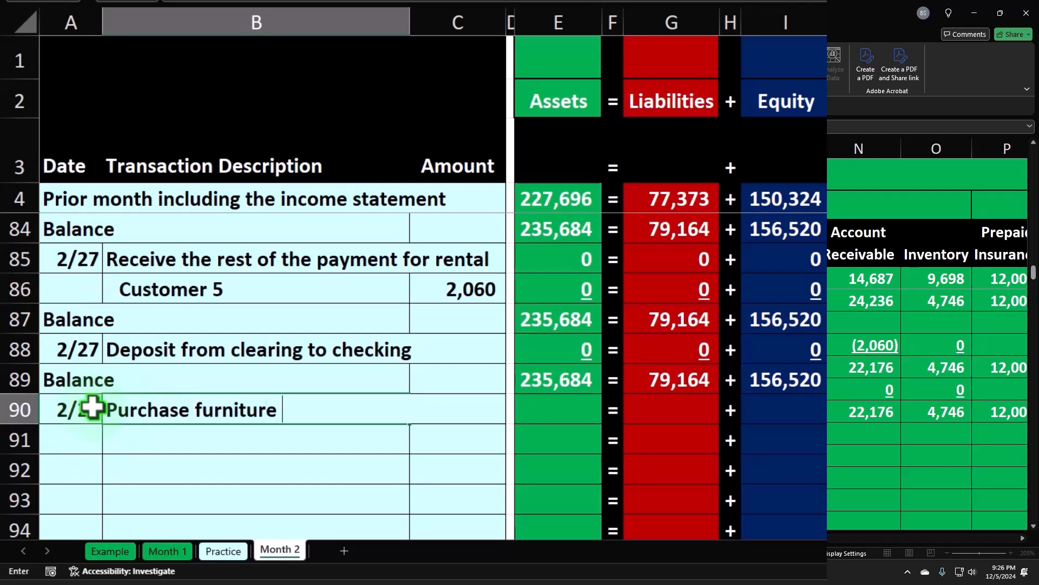
text(& e)
text(q)
key(BackSpace)
key(BackSpace)
key(BackSpace)
key(BackSpace)
key(BackSpace)
key(BackSpace)
key(BackSpace)
key(BackSpace)
key(BackSpace)
key(BackSpace)
key(BackSpace)
key(BackSpace)
key(BackSpace)
key(BackSpace)
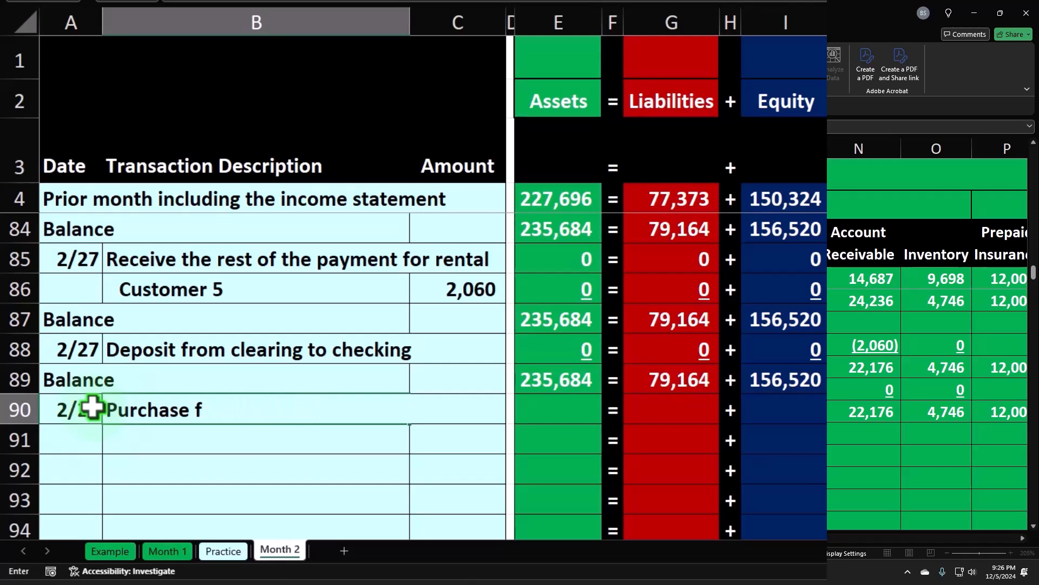
- Complete the row 90 description as "Purchase equipment" and add the indented line "Using a loan to finace" in B91
text(equipment)
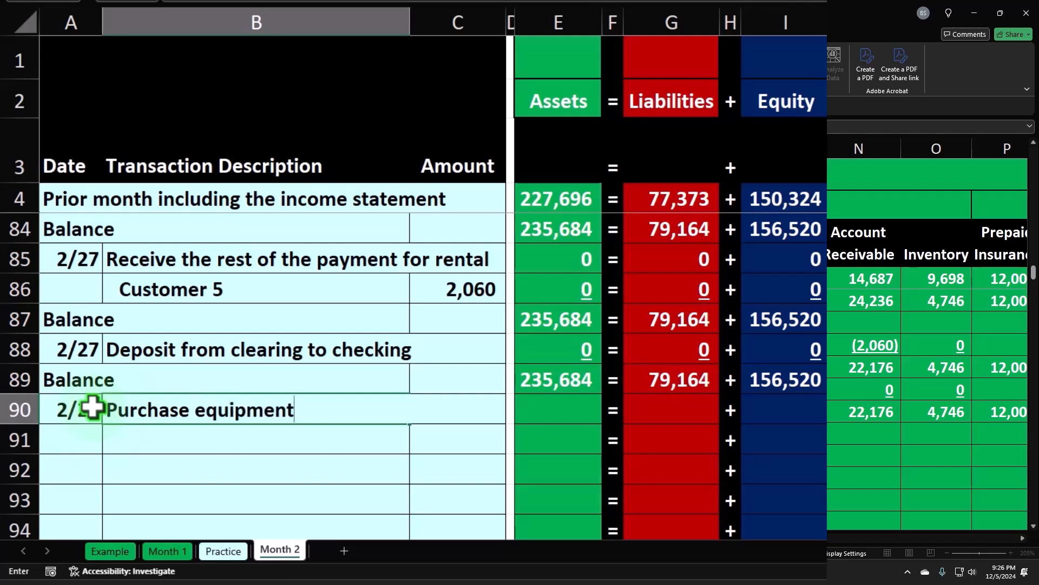
key(Return)
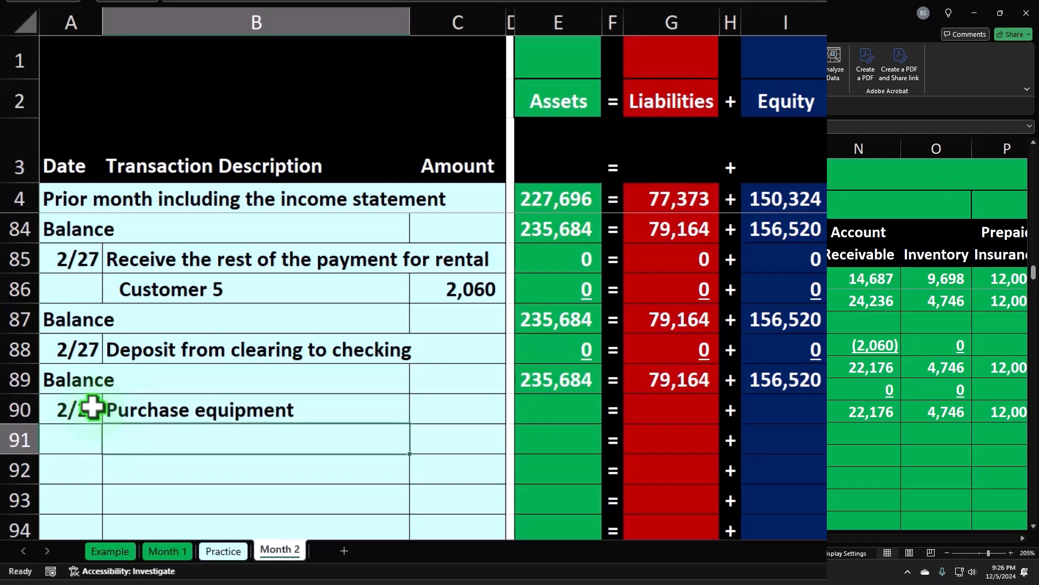
text(Using a loan to finace)
key(Return)
key(Up)
click(415, 2)
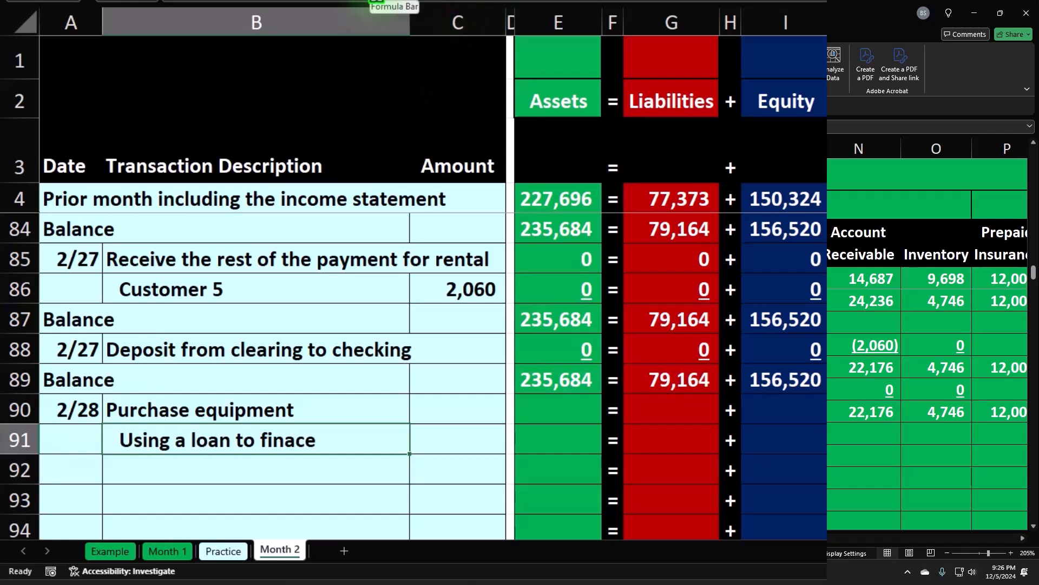
- Enter 5,000 as the amount of the loan-financed purchase in C91
key(Right)
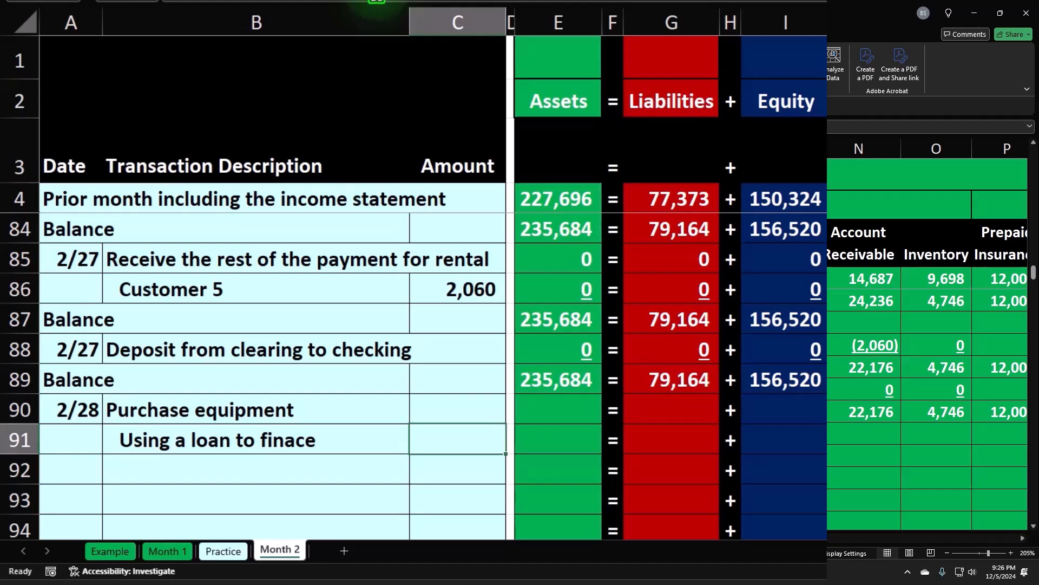
text(5,00)
text(00)
key(Return)
key(Up)
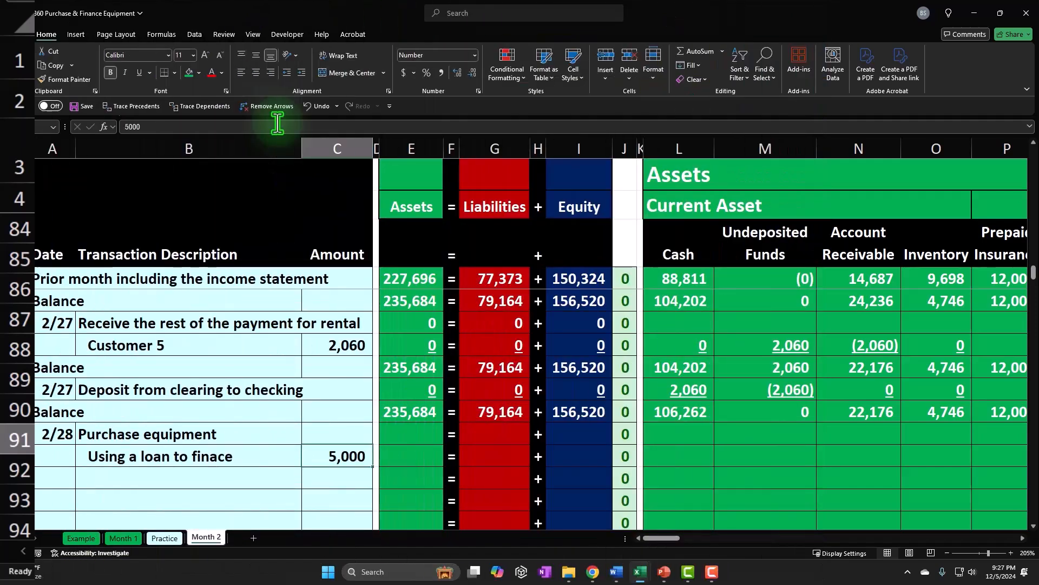
- Record the purchase under Furniture & Equipment in R91 with a formula that references the transaction amount in row 91
key(Right)
key(Right)
key(Right)
key(Right)
key(Right)
key(Right)
key(Right)
key(Right)
key(Right)
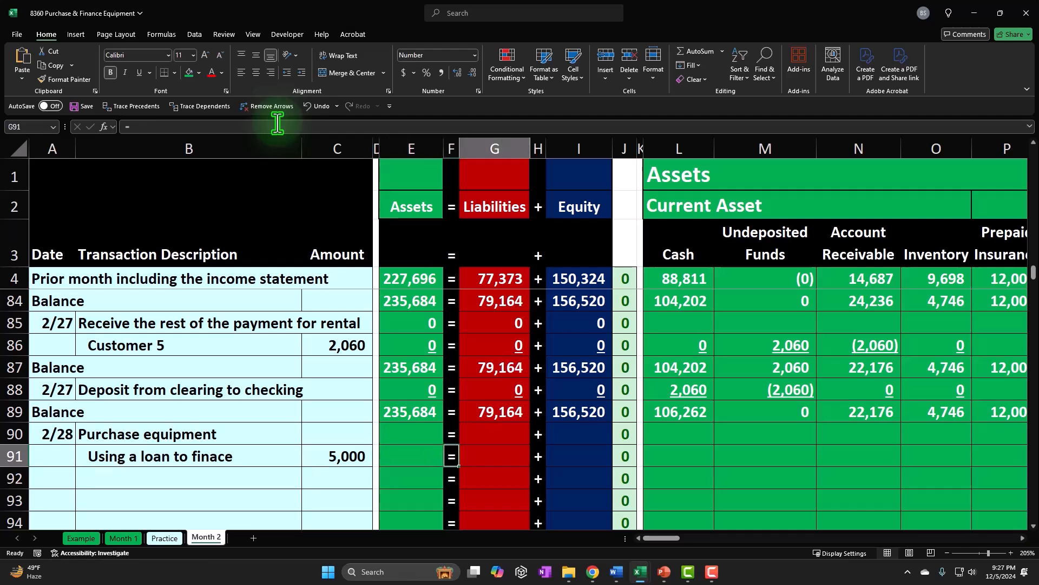
key(Right)
key(Right)
key(Right)
key(Right)
key(Right)
key(Right)
key(Right)
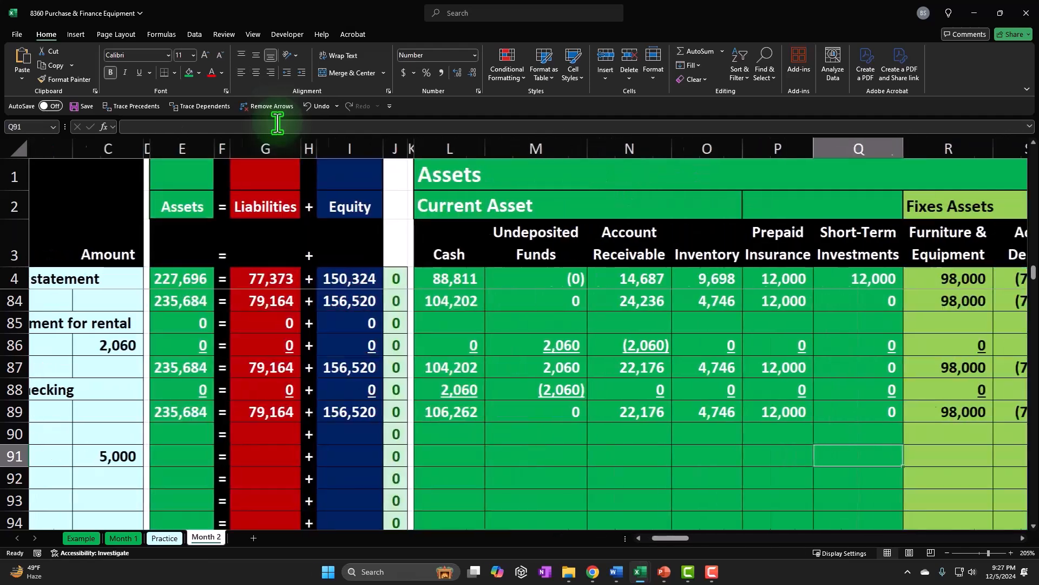
key(Left)
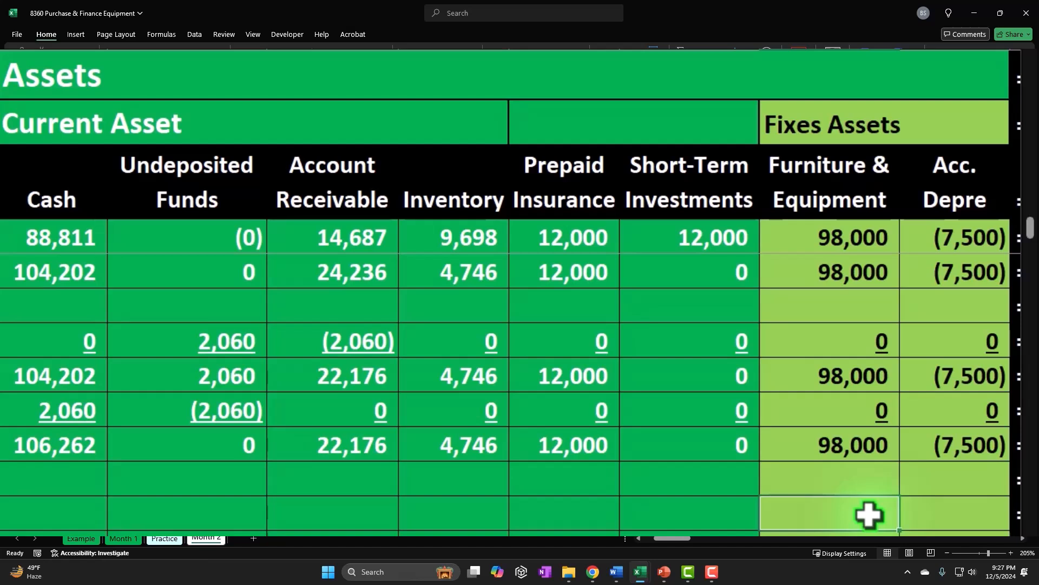
text(=)
key(Left)
key(Left)
key(Left)
key(Left)
key(Left)
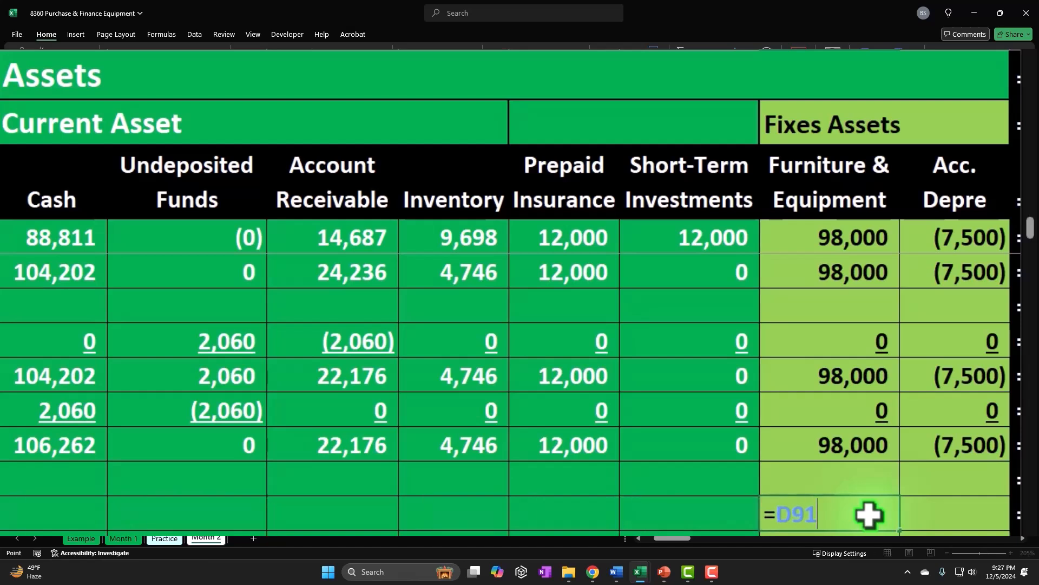
key(Return)
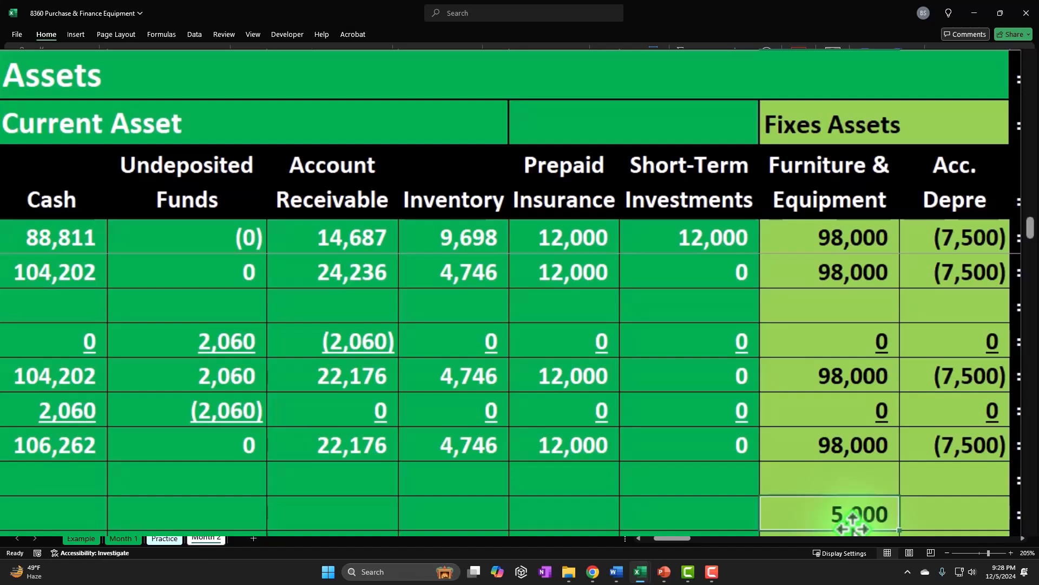
- Examine the Inventory balance and the Furniture & Equipment entry, and follow row 91 across the liability columns to Owner Draws
click(464, 452)
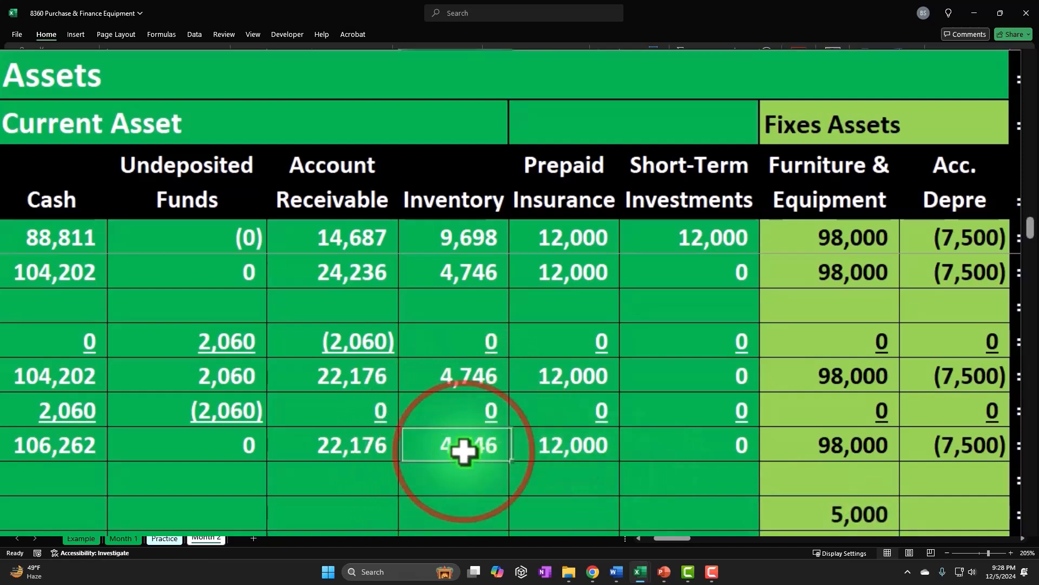
click(792, 517)
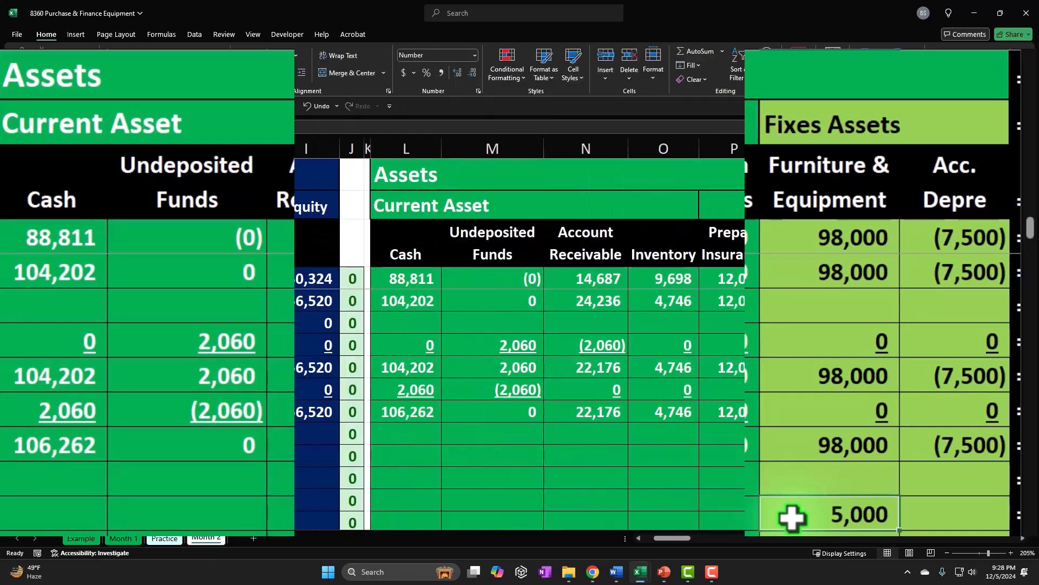
key(Right)
key(Right)
key(Right)
key(Right)
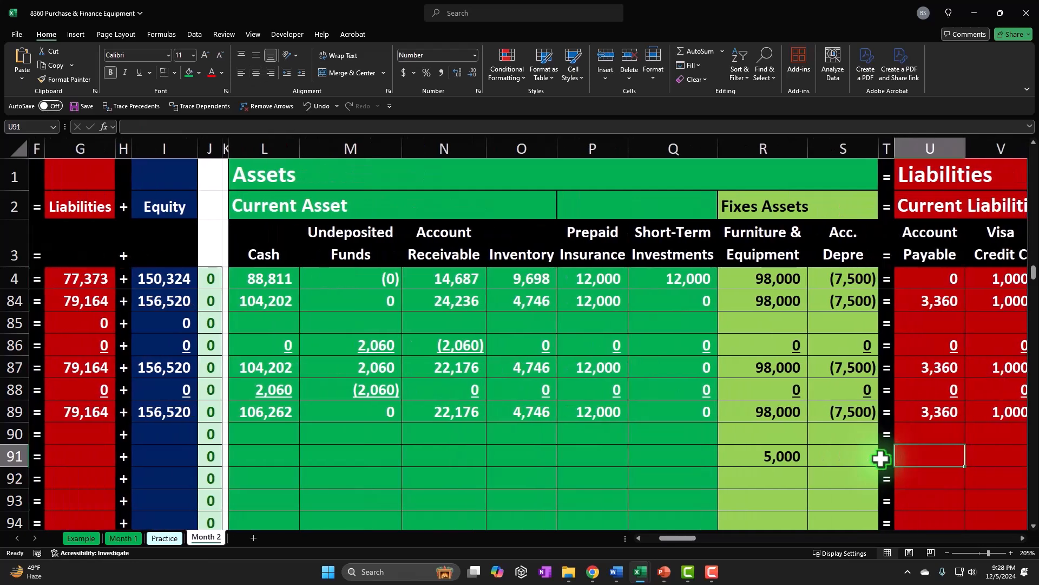
key(Right)
key(Right)
key(Right)
key(Right)
key(Right)
key(Right)
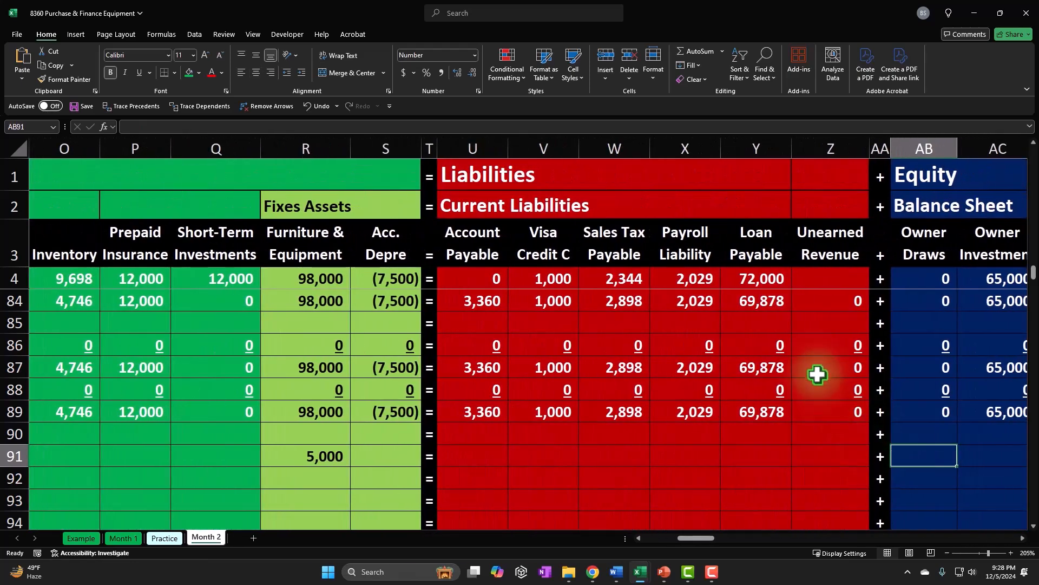
- Rename the Loan Payable column header in Y3 as "Loan Payable 1"
double_click(885, 211)
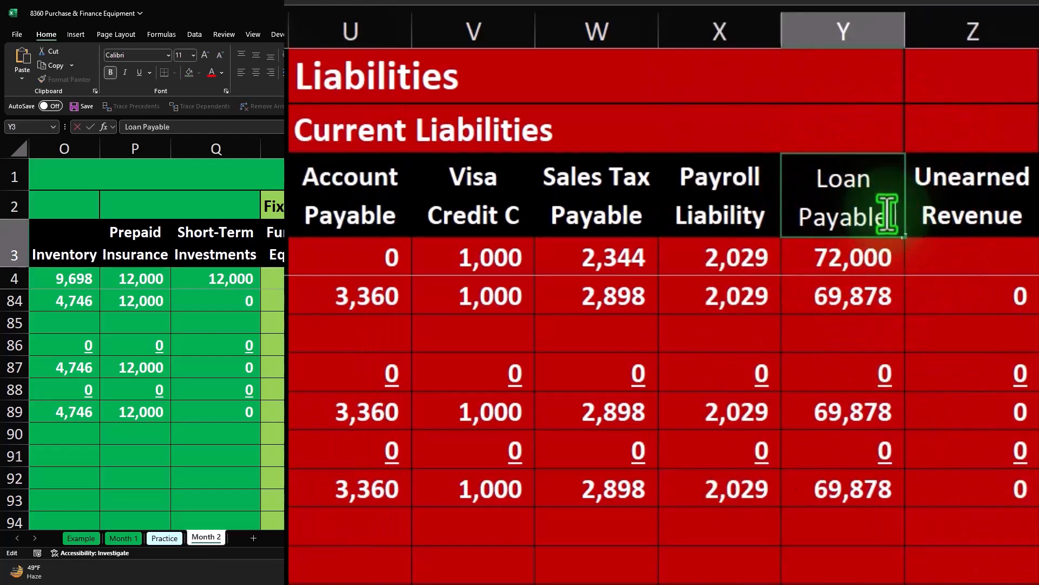
text(1)
click(894, 524)
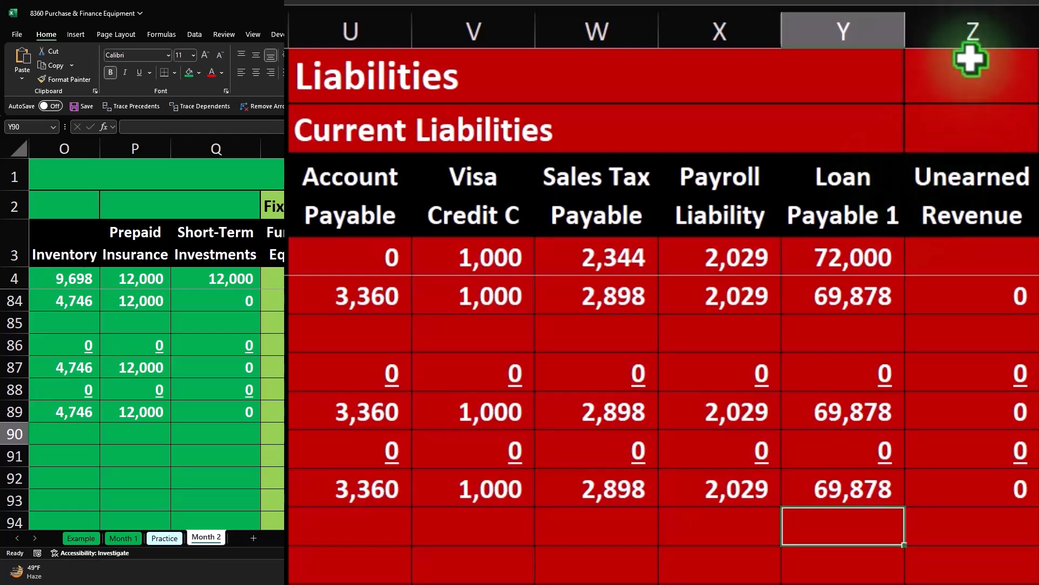
- Insert a new column between Loan Payable 1 and Unearned Revenue
click(967, 27)
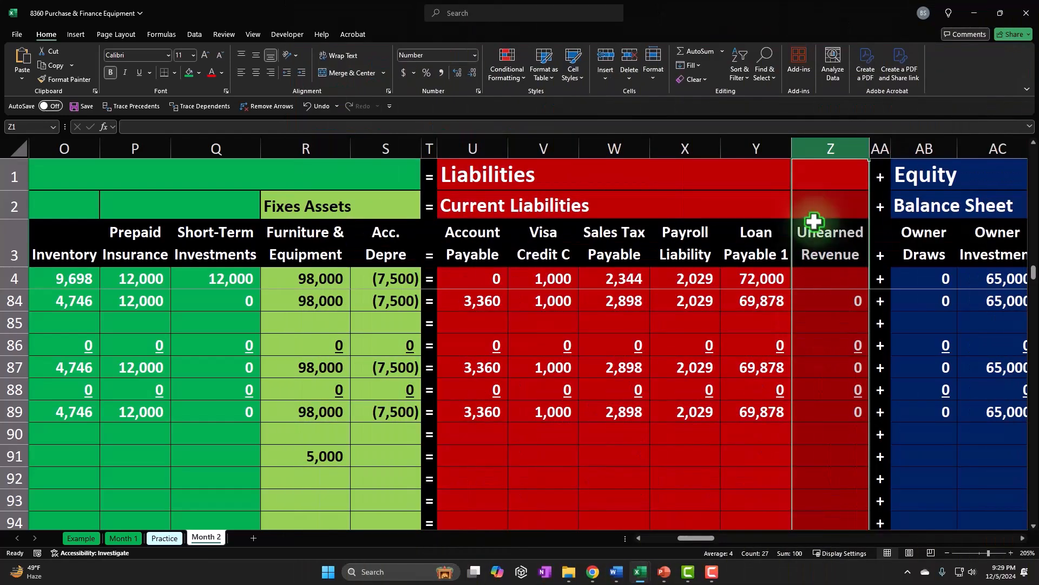
right_click(816, 355)
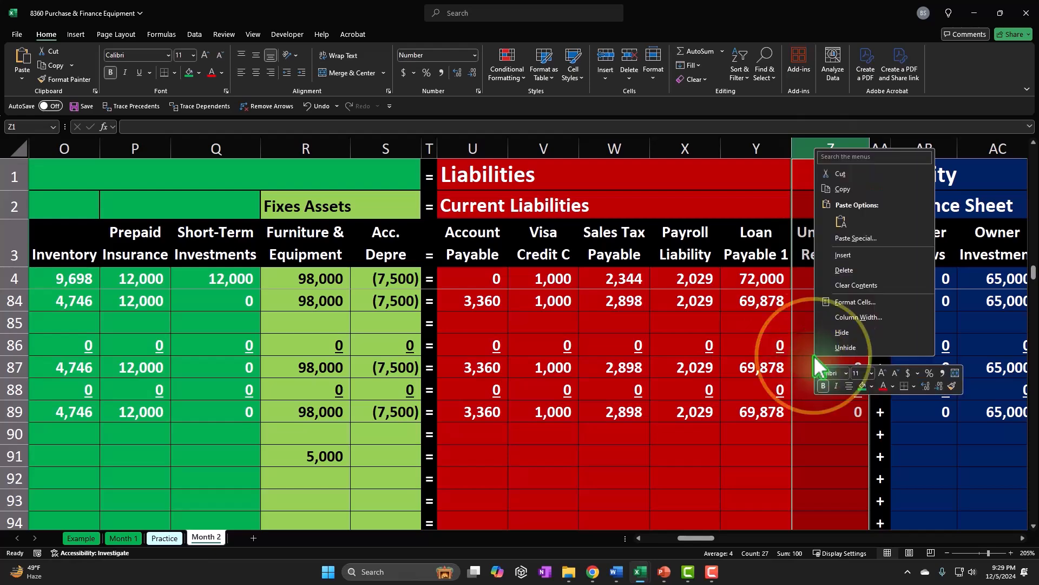
click(843, 255)
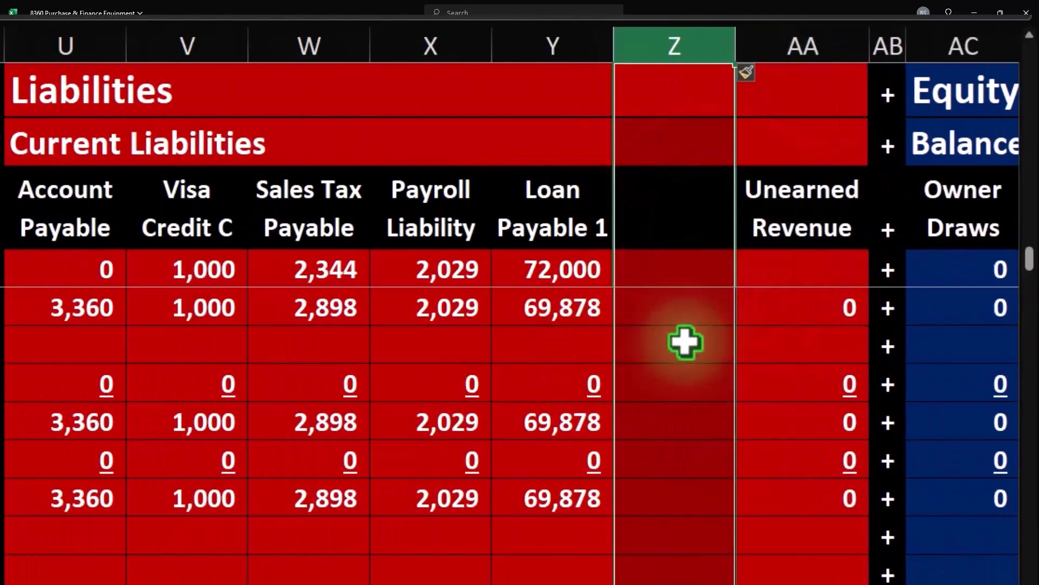
- Copy the Loan Payable 1 header from Y3 into the header cell of the new column, Z3
click(673, 228)
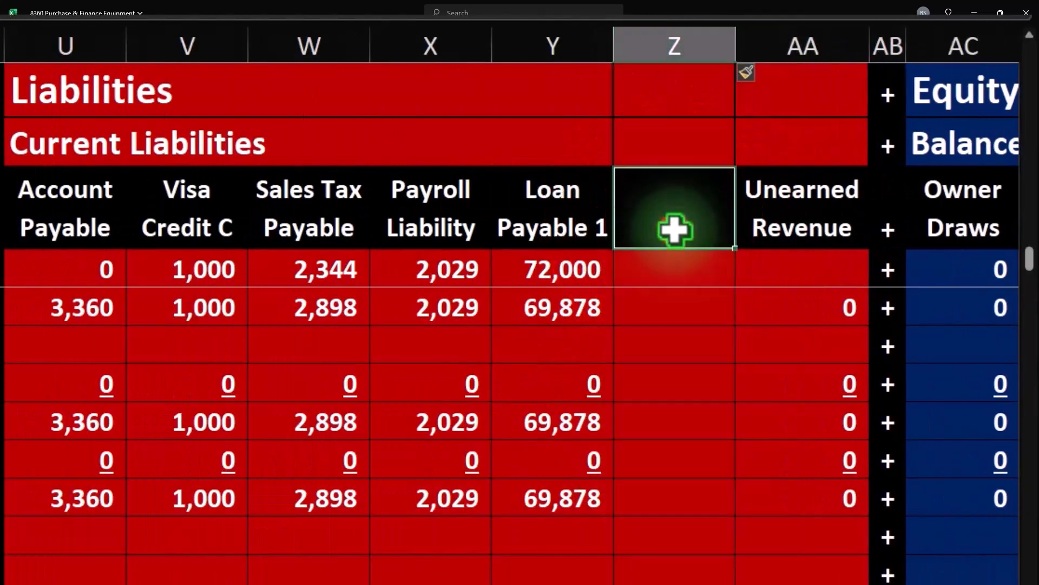
click(582, 204)
key(ctrl+c)
click(680, 188)
key(ctrl+v)
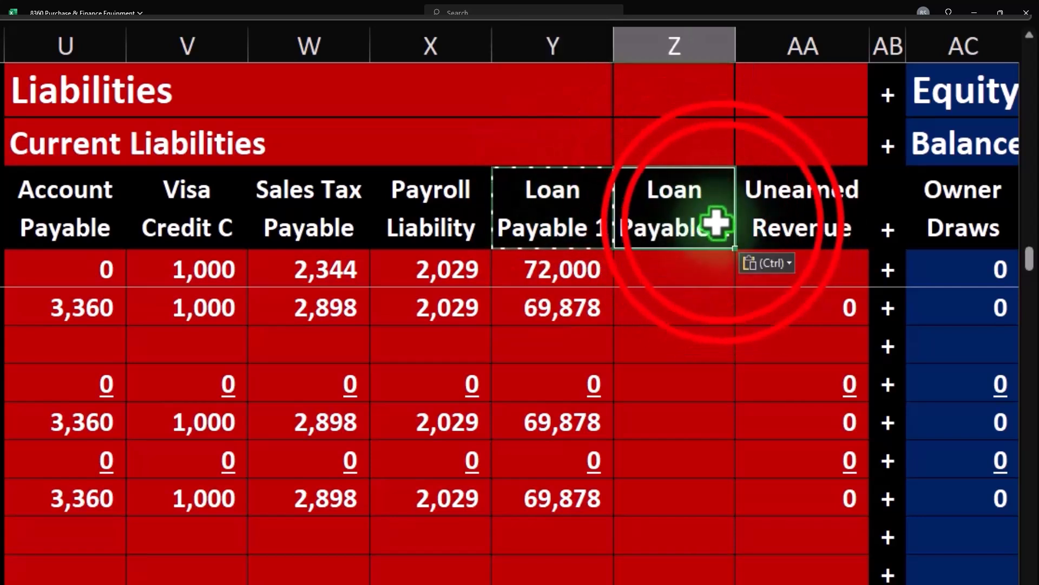
- Change the copied header in Z3 to "Loan Payable 2"
double_click(723, 223)
key(BackSpace)
text(2)
- Link the Loan Payable 2 cell Z91 to the Furniture & Equipment entry with the formula =R91
click(671, 573)
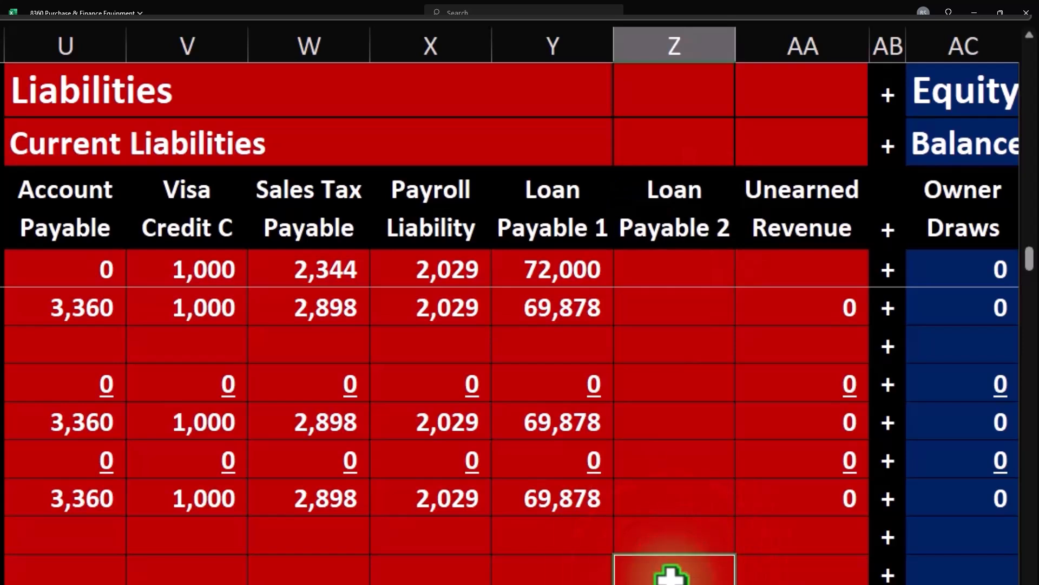
text(=)
key(Left)
key(Left)
key(Left)
key(Left)
key(Left)
key(Left)
key(Left)
key(Left)
key(Left)
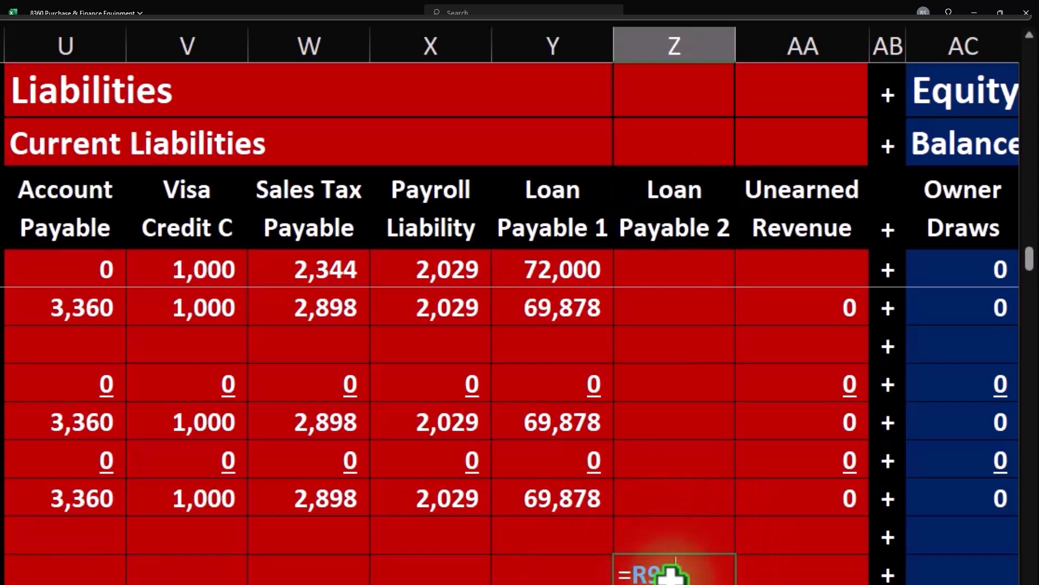
key(Right)
key(Return)
click(671, 573)
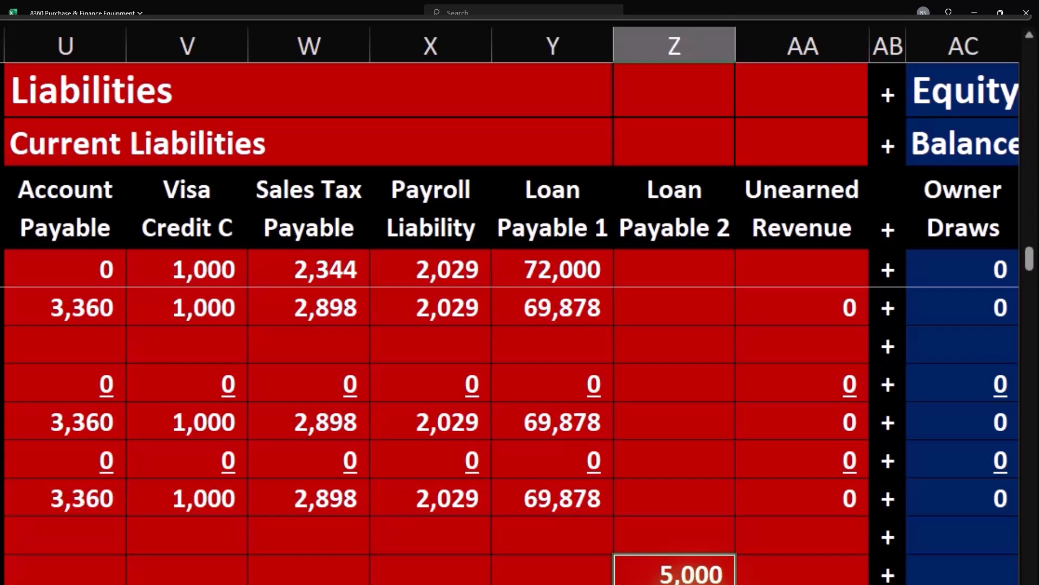
- Compare the Loan Payable 1 balance with the Loan Payable 2 entry, and review the purchase amount and the Furniture & Equipment entry
click(585, 498)
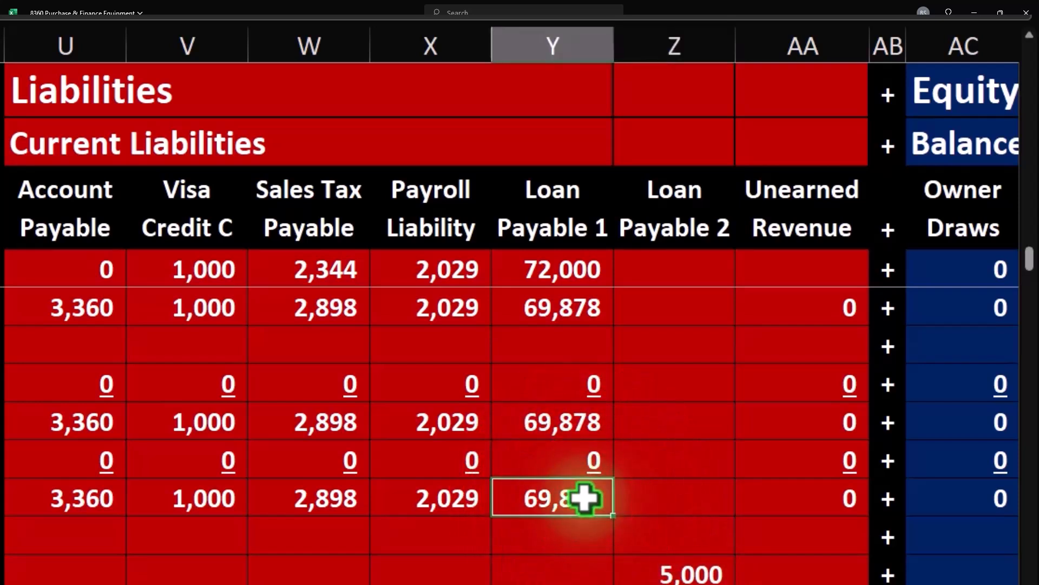
click(678, 574)
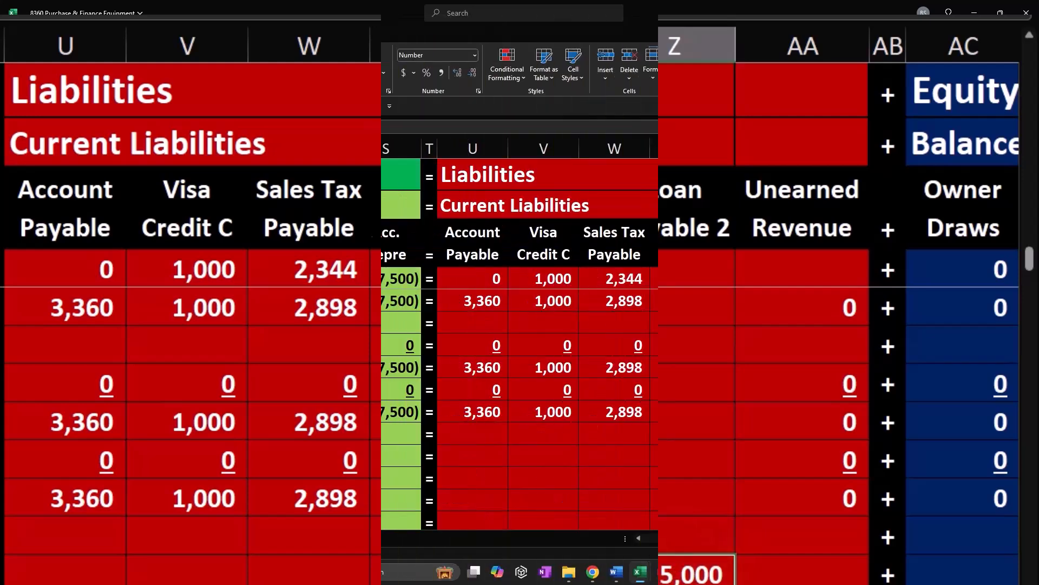
drag(702, 538, 650, 539)
click(344, 458)
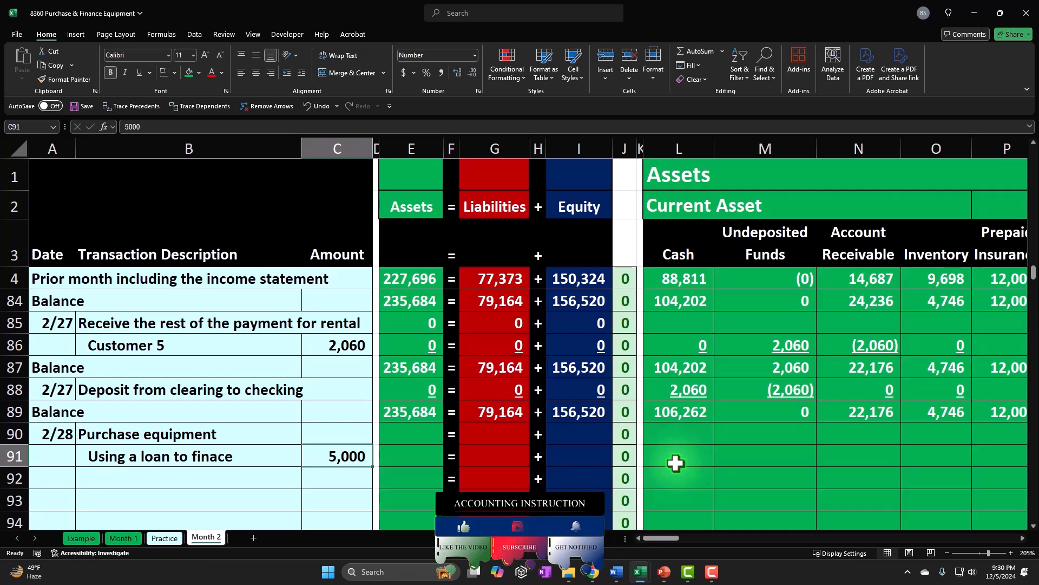
drag(667, 538, 695, 540)
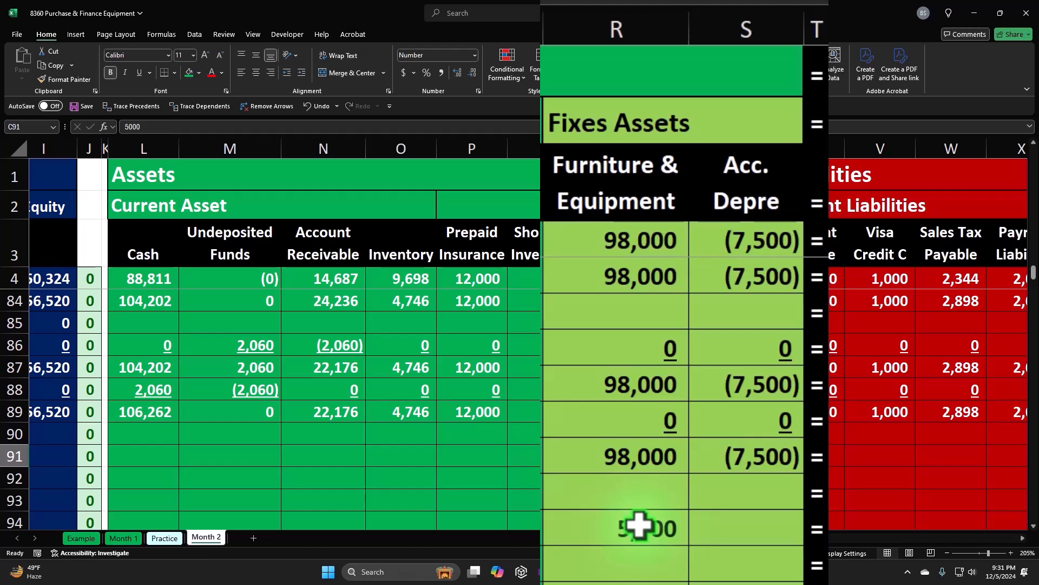
click(678, 538)
drag(680, 539, 650, 543)
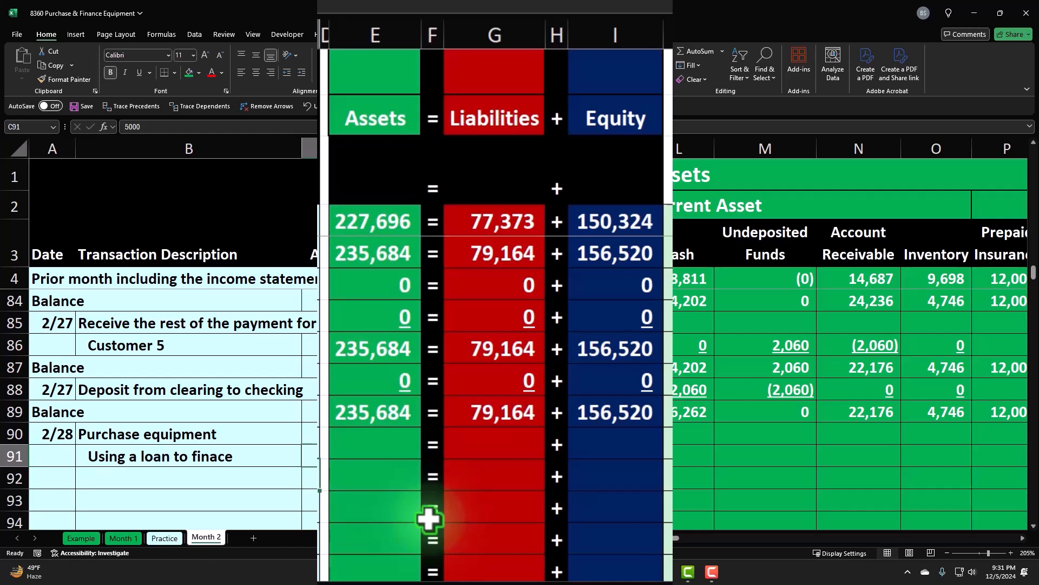
- Follow row 91 from the accounting equation totals across the asset columns to Furniture & Equipment
key(Right)
key(Right)
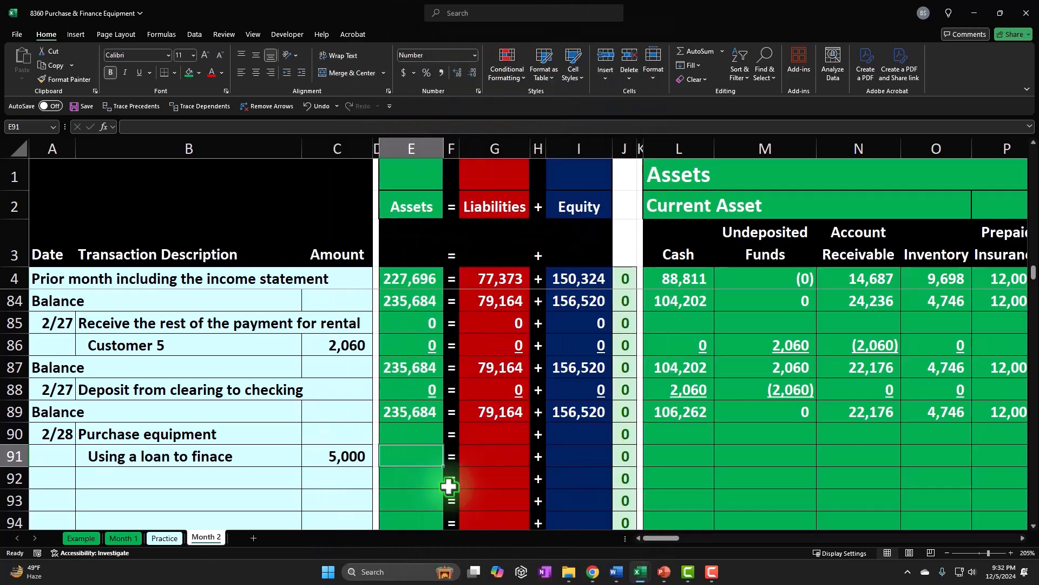
key(Right)
key(Right)
key(Right)
key(Right)
key(Right)
key(Right)
key(Right)
key(Right)
key(Right)
key(Right)
key(Right)
key(Right)
key(Right)
key(Right)
key(Right)
key(Right)
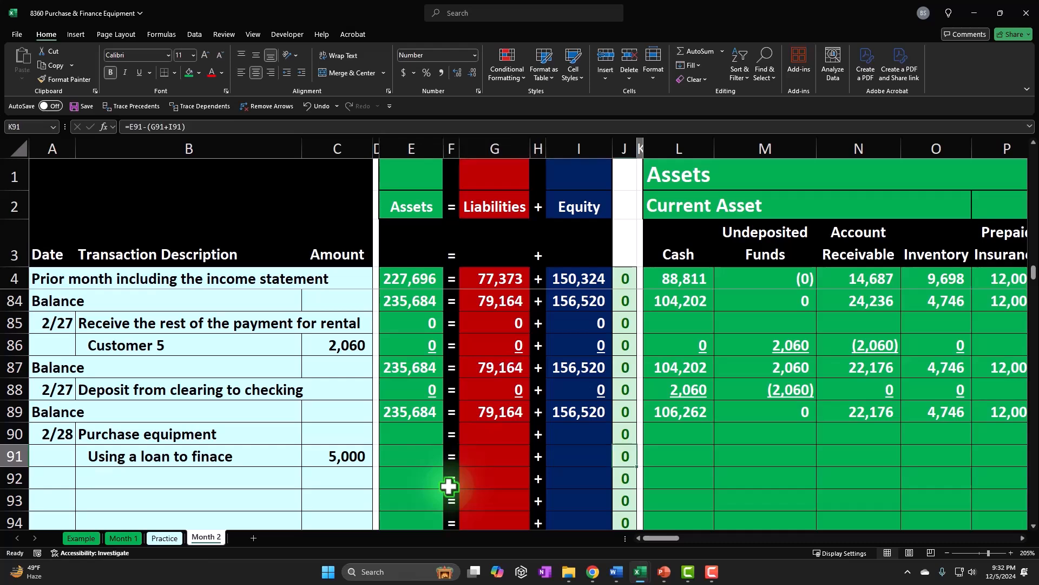
key(Left)
key(Left)
key(Left)
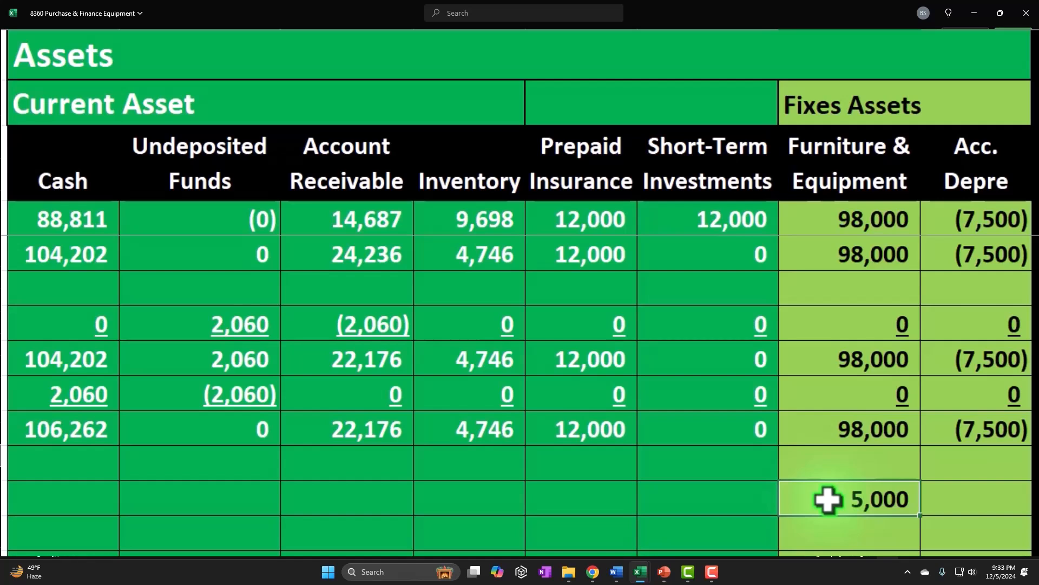
- Enter 0 in the unaffected asset cells of row 91, L91 through Q91 and S91
key(Left)
key(Left)
key(Left)
key(Left)
key(Left)
key(Left)
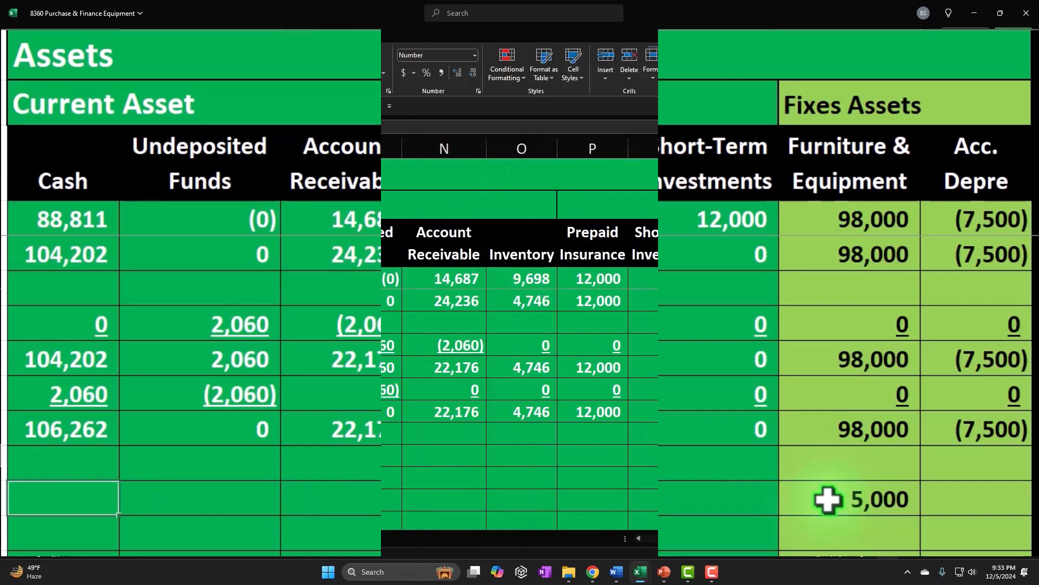
text(0)
key(Right)
text(0)
key(Right)
text(0)
key(Right)
text(0)
key(Right)
text(00)
key(Right)
key(Right)
text(0)
key(Right)
key(Right)
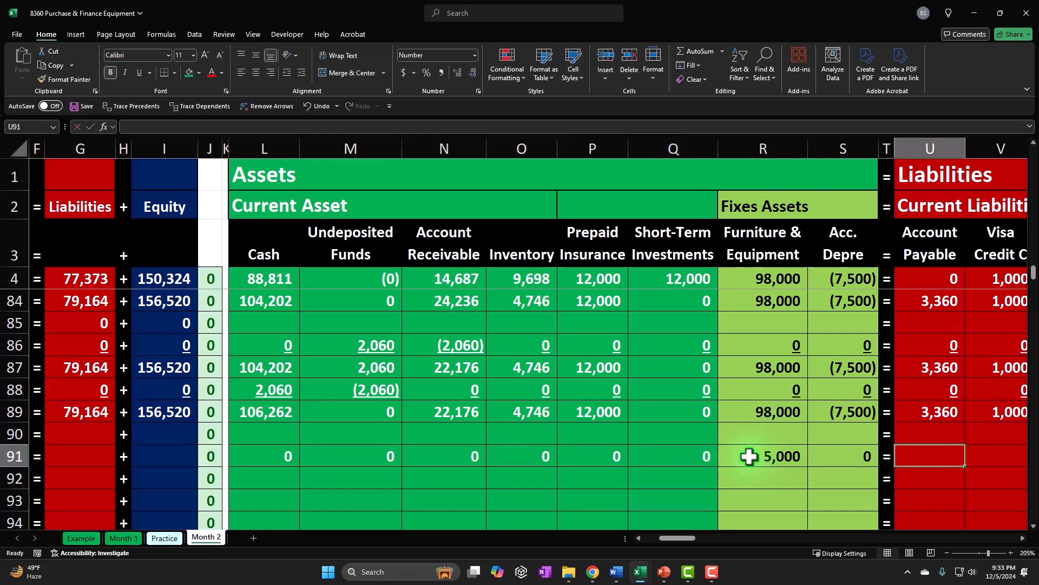
- Enter 0 in the other liability cells of row 91, U91 through Y91 and AA91, leaving out Loan Payable 2
text(0)
key(Right)
text(0)
key(Right)
text(0)
key(Right)
text(0)
key(Right)
text(0)
key(Right)
key(Right)
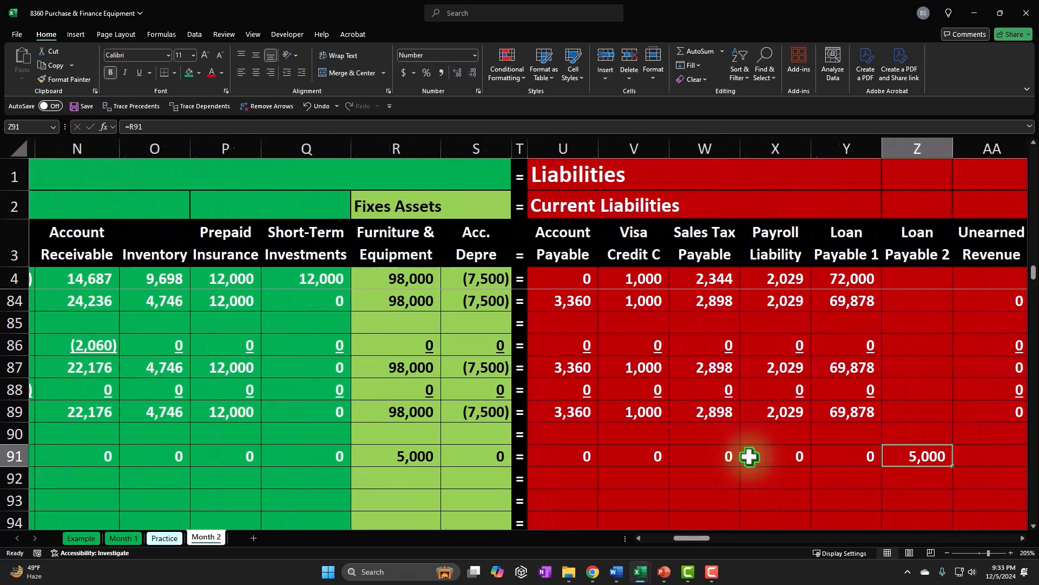
key(0)
key(Right)
key(Right)
- Enter 0 in row 91 for Owner Draws, Owner Investment and Owner Equity, AC91 through AE91
key(0)
key(Right)
key(0)
key(Right)
key(0)
key(Right)
- Enter 0 in all income statement cells of row 91, from Equipment Rental Inc. in AF91 through Interest Expense
key(0)
key(Right)
text(0)
key(Right)
key(0)
key(Right)
key(0)
key(Right)
key(0)
key(Right)
key(0)
key(Right)
key(0)
key(Right)
key(0)
key(Right)
key(0)
key(Right)
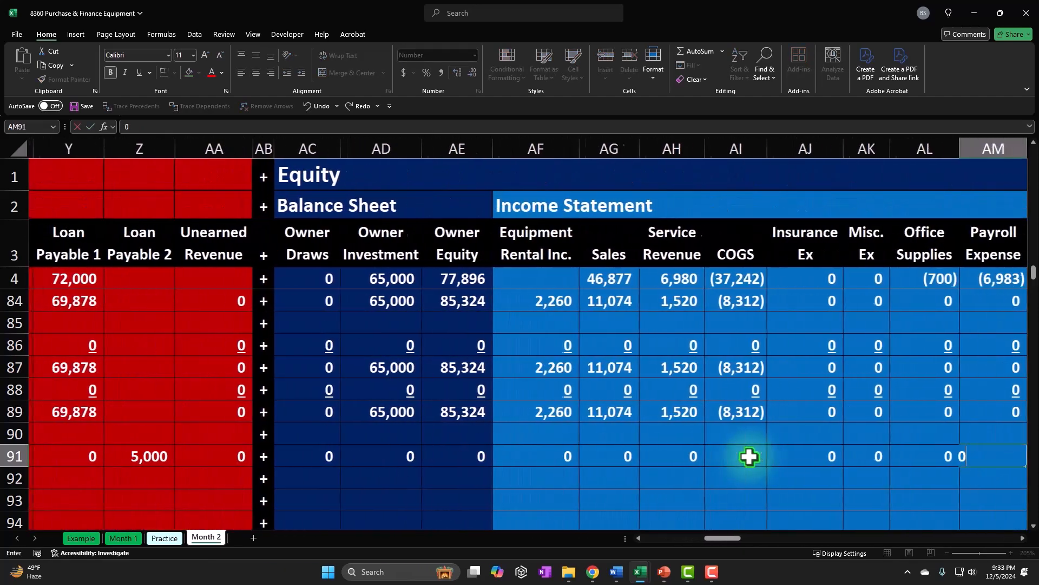
key(0)
key(Right)
key(0)
key(Right)
key(0)
key(Right)
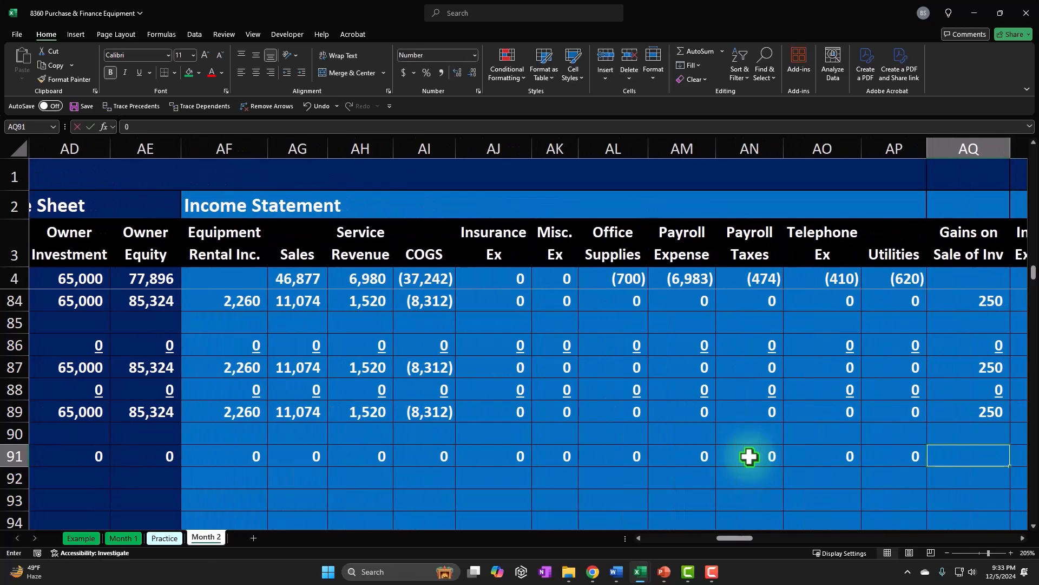
text(0)
click(790, 479)
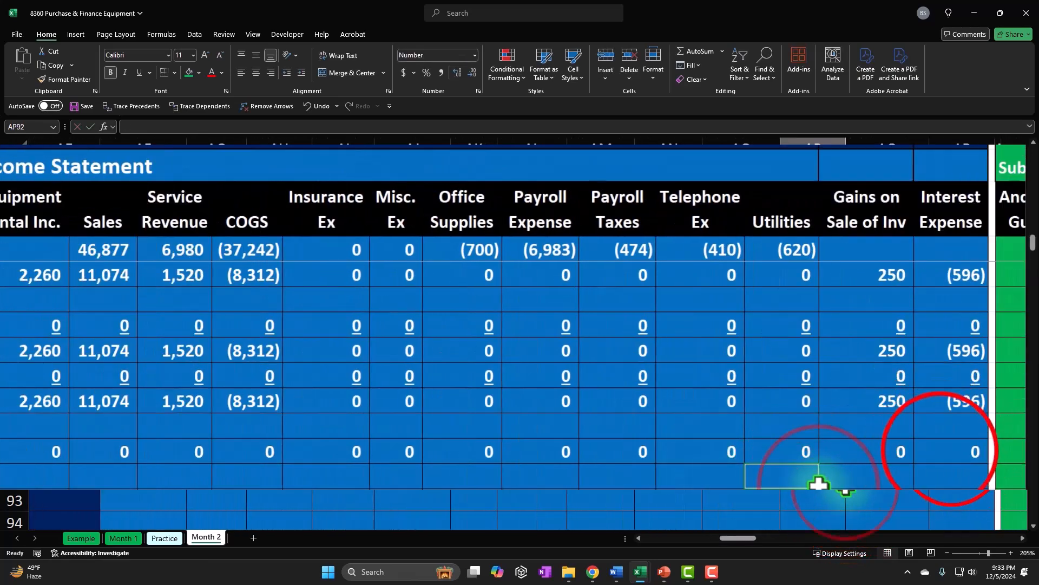
- Underline the row 91 entries from Interest Expense back to Cash in L91
drag(940, 450, 60, 457)
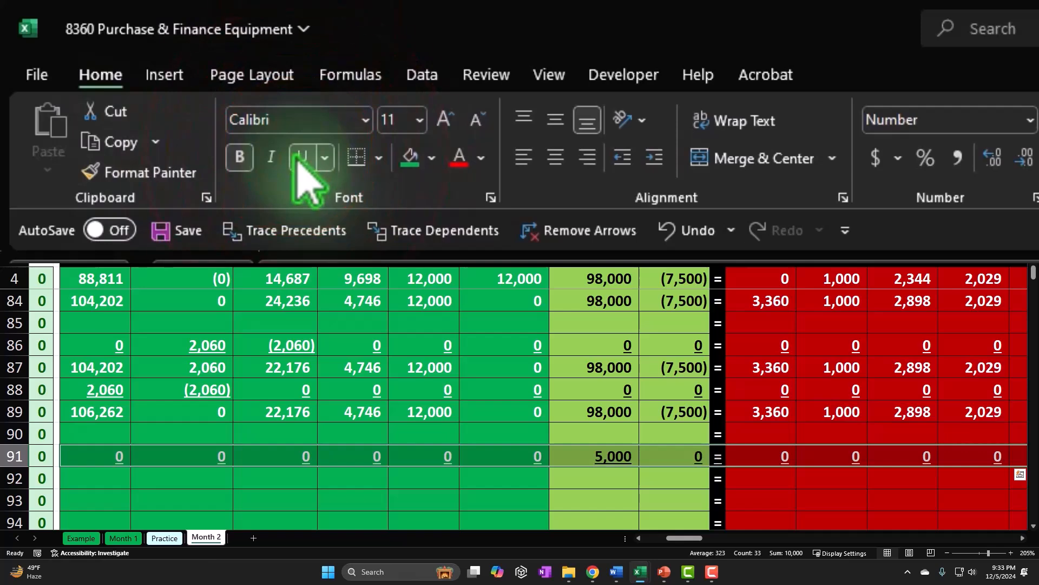
click(301, 157)
- Add a Balance row label in A92 with a formula that references A89
key(Left)
key(Left)
key(Left)
key(Left)
key(Left)
key(Left)
key(Left)
key(Left)
key(Left)
key(Left)
key(Left)
key(Left)
key(Left)
key(Left)
key(Left)
key(Left)
key(Left)
key(Left)
key(Left)
key(Left)
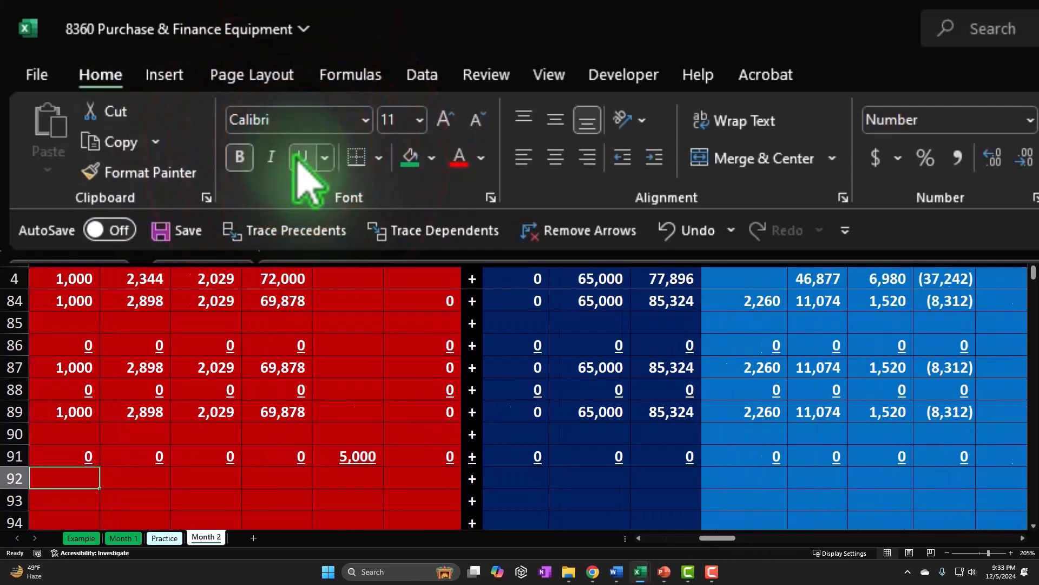
key(Left)
key(Left)
key(Left)
key(Left)
key(Left)
text(=)
key(Up)
key(Up)
key(Up)
key(Return)
- Calculate the new Cash balance in L92 by summing L89:L91
key(Right)
key(Right)
key(Right)
key(Right)
key(Right)
key(Right)
key(Right)
key(Right)
key(Right)
key(Right)
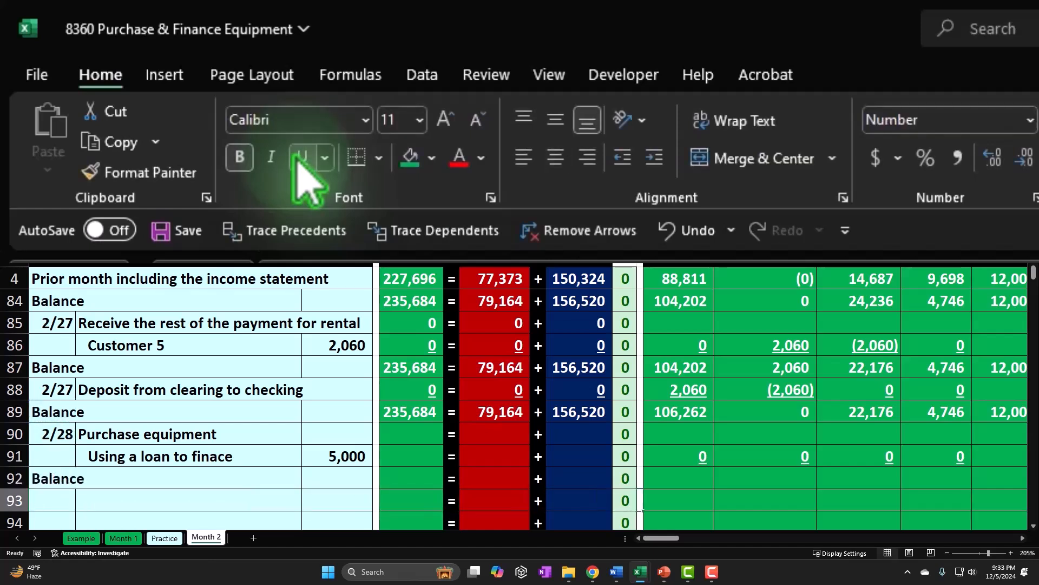
key(Up)
text(=sum()
key(Up)
key(Up)
key(Up)
key(shift+Down)
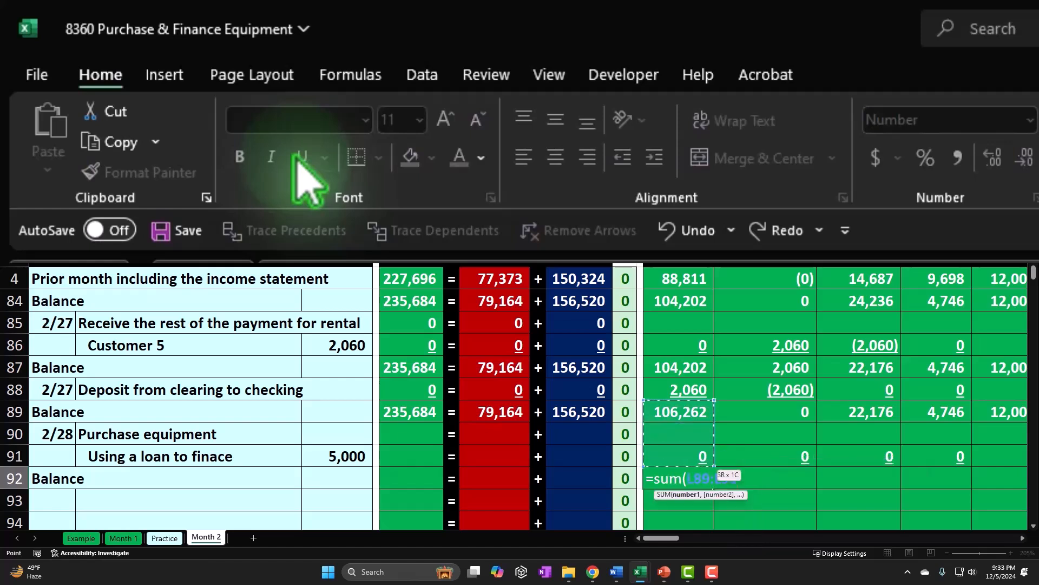
key(Return)
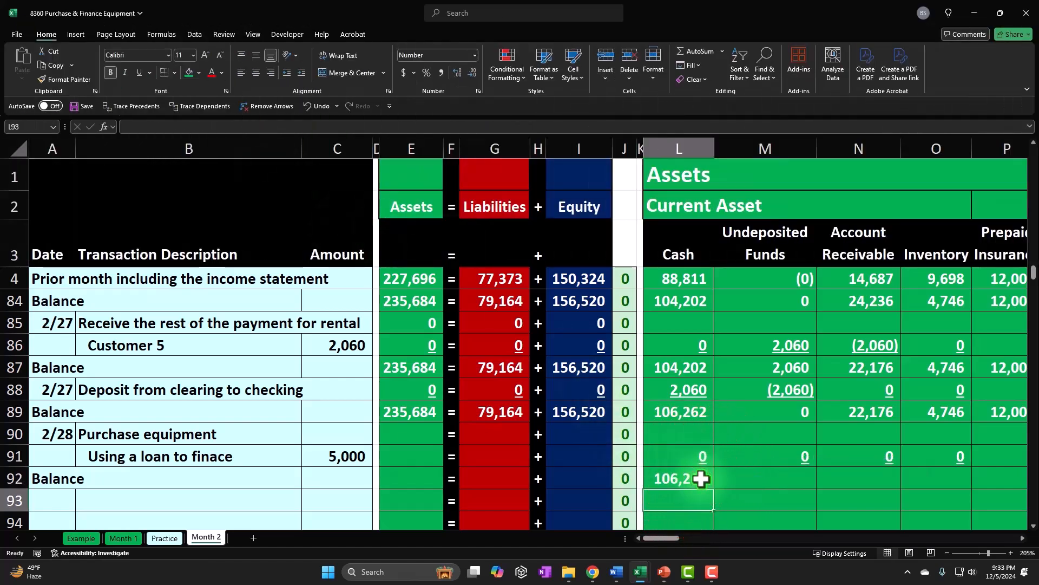
- Copy the Cash balance formula from L92 and paste it as formulas only across M92 through Interest Expense in AR92
click(700, 476)
key(ctrl+c)
click(751, 474)
drag(751, 475, 992, 482)
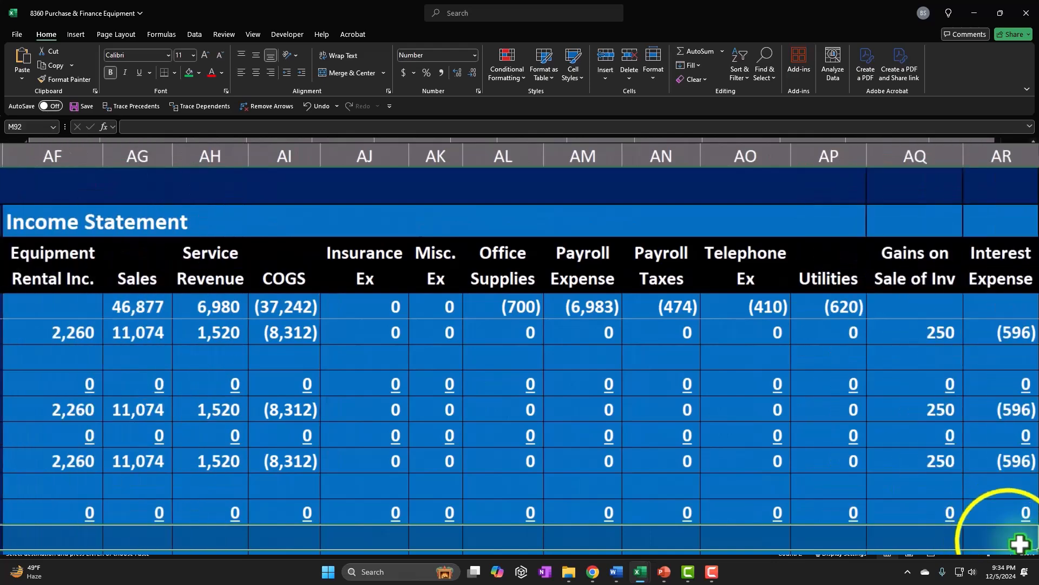
right_click(1009, 540)
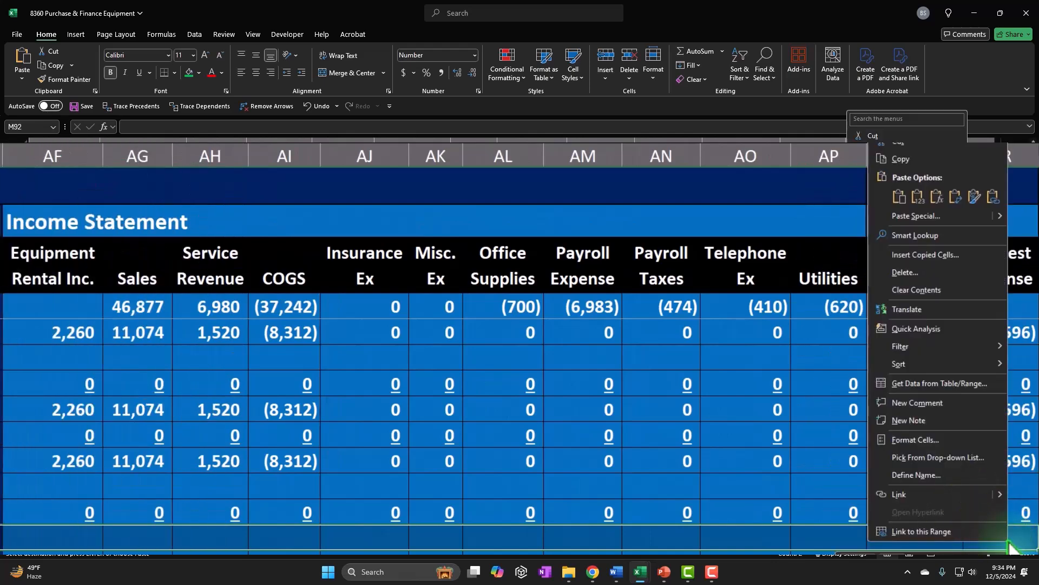
click(933, 199)
- Restore the = separators in T91:T92 and the + separators in AB91:AB92 by filling down from row 90
key(Left)
key(Left)
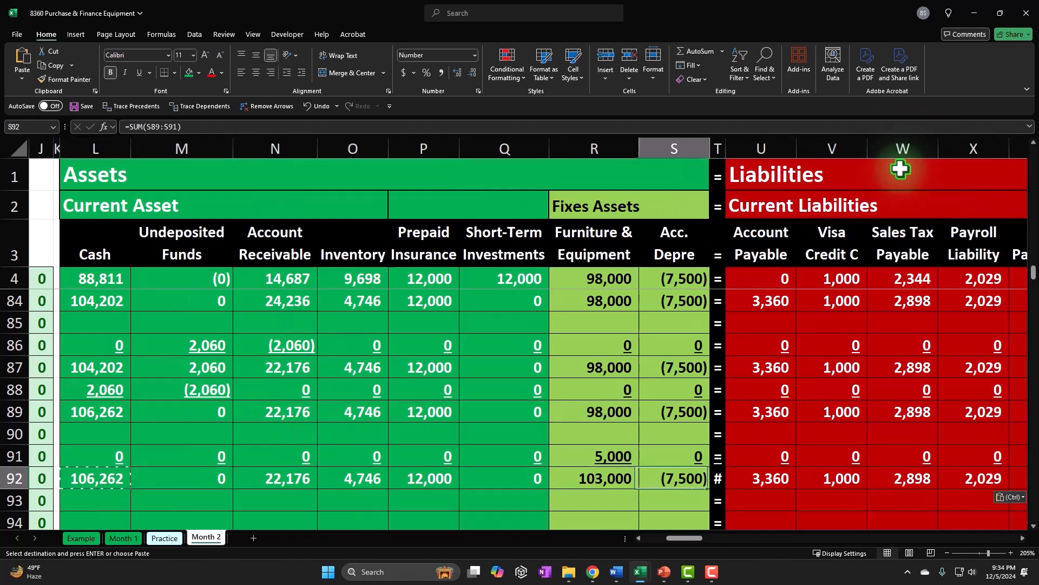
key(Right)
key(Right)
key(Right)
key(Right)
key(Right)
key(Right)
key(Right)
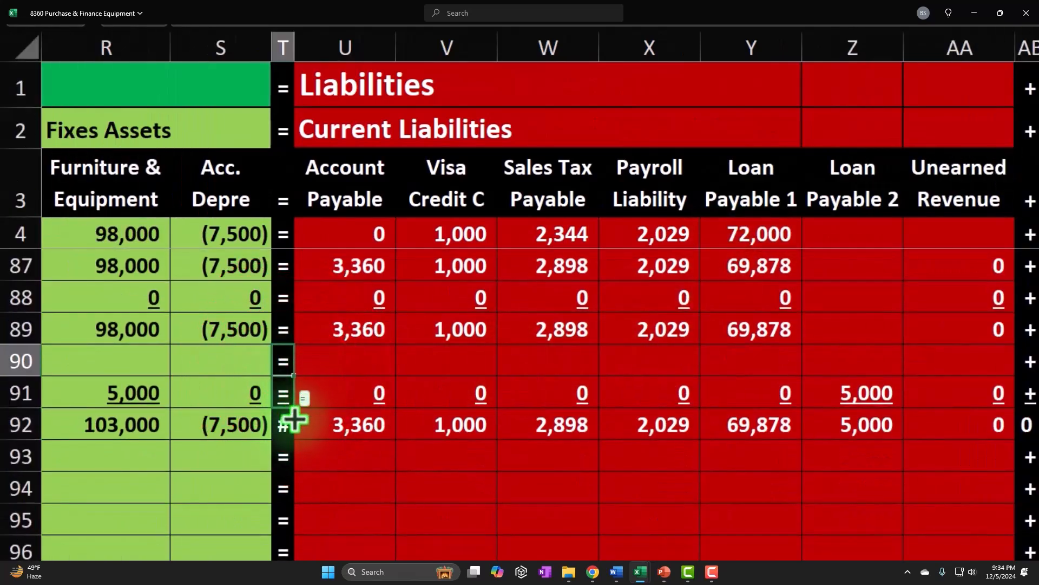
drag(293, 375, 294, 433)
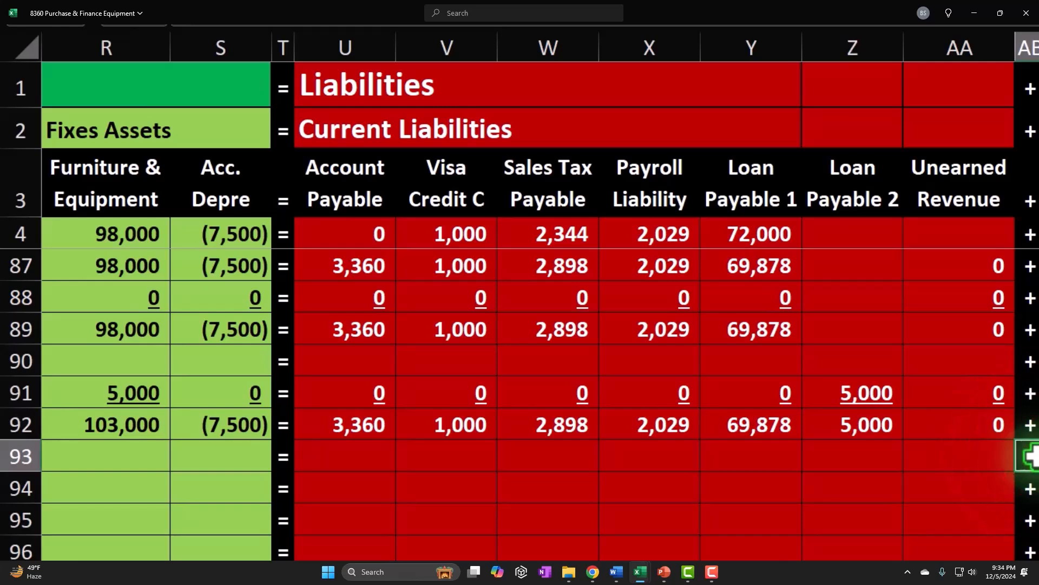
- Fill the Assets, Liabilities and Equity formulas from E89:I89 down through row 92
key(Left)
key(Left)
key(Left)
key(Left)
key(Left)
key(Left)
key(Left)
key(Left)
key(Left)
key(Left)
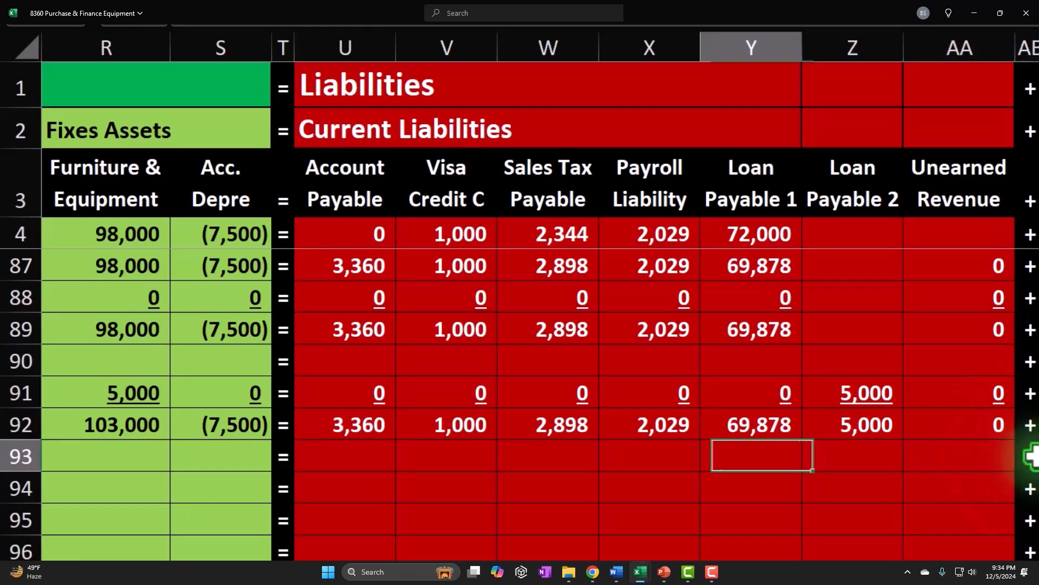
key(Left)
key(Left)
key(Left)
key(Left)
key(Left)
key(Left)
key(Left)
key(Left)
key(Left)
key(Left)
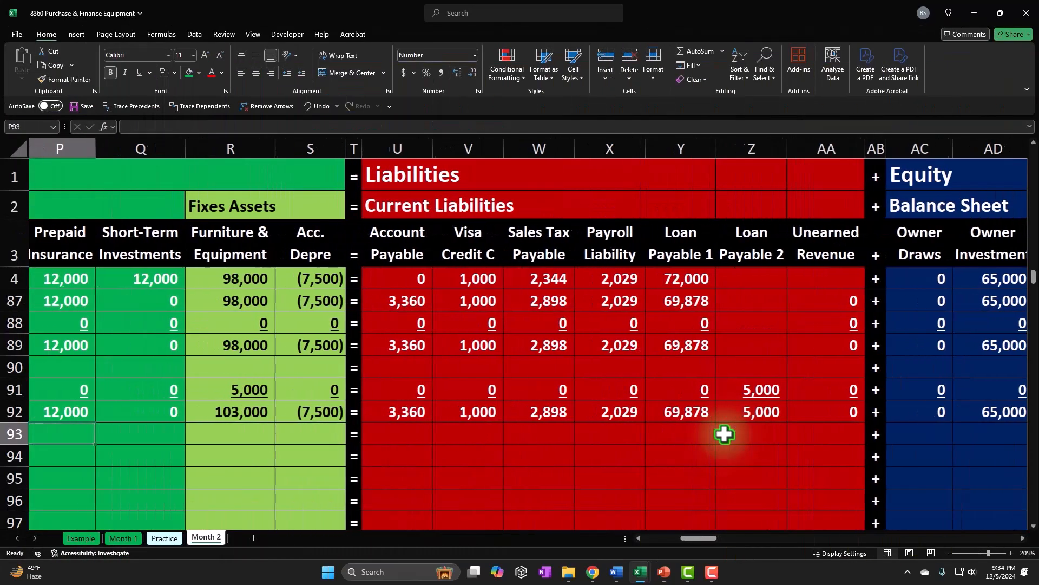
key(Left)
key(Left)
key(Left)
key(Left)
key(Left)
key(Left)
key(Left)
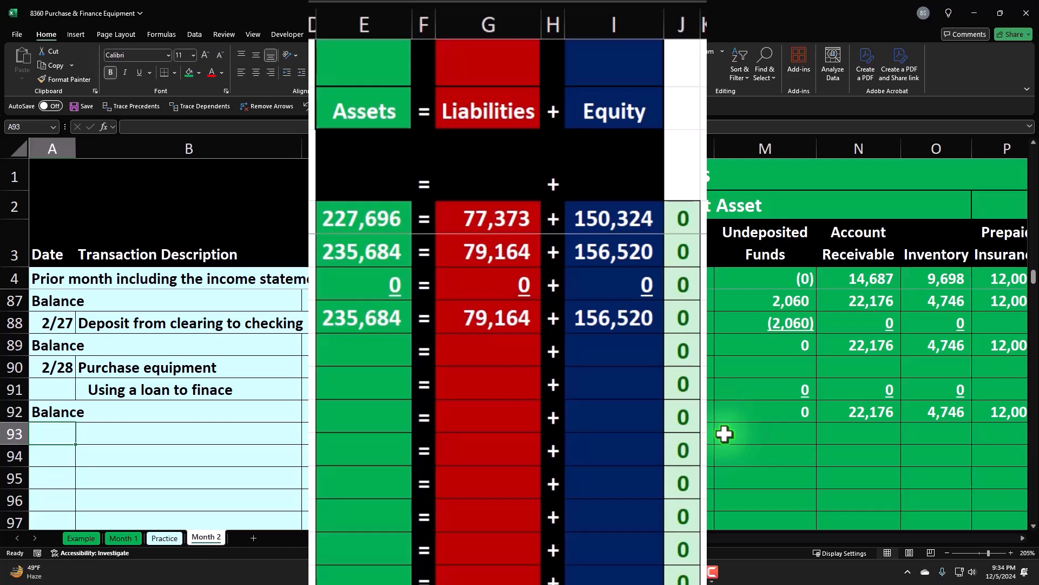
drag(378, 325, 598, 318)
drag(663, 332, 661, 379)
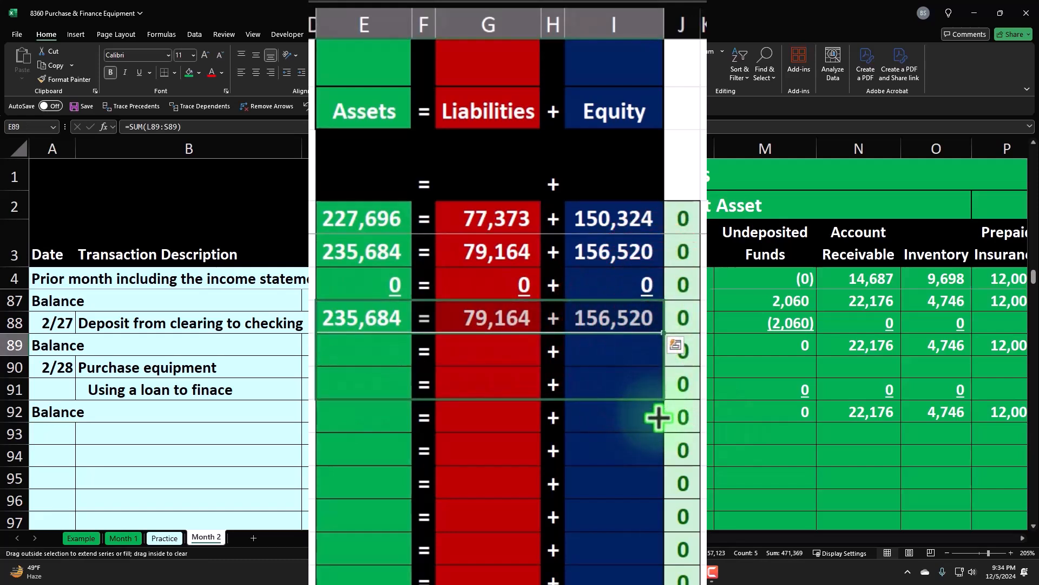
drag(657, 428, 657, 428)
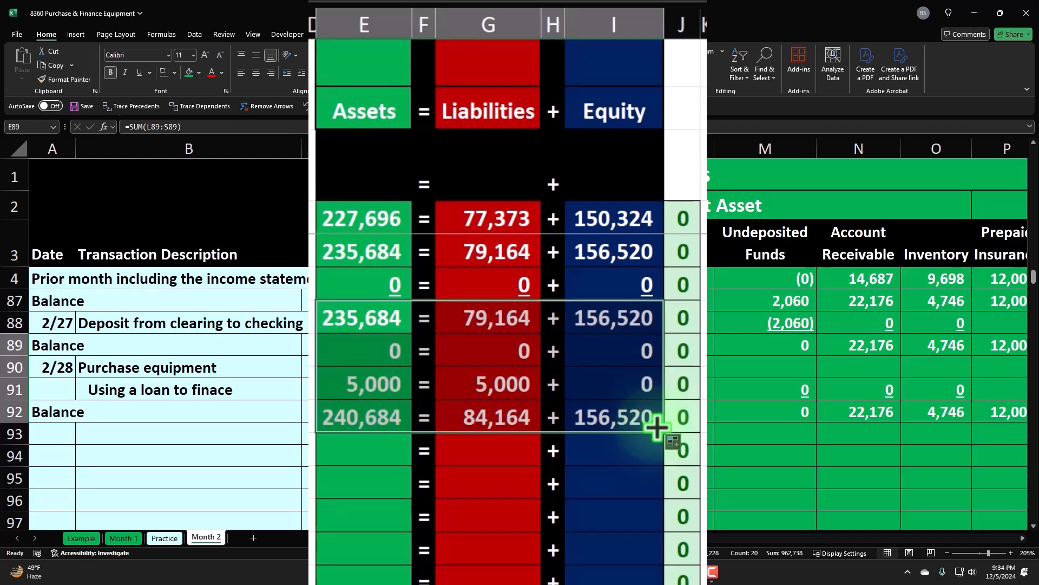
- Underline the row 91 totals for Assets, Liabilities and Equity in E91, G91 and I91
click(374, 386)
ctrl+click(483, 386)
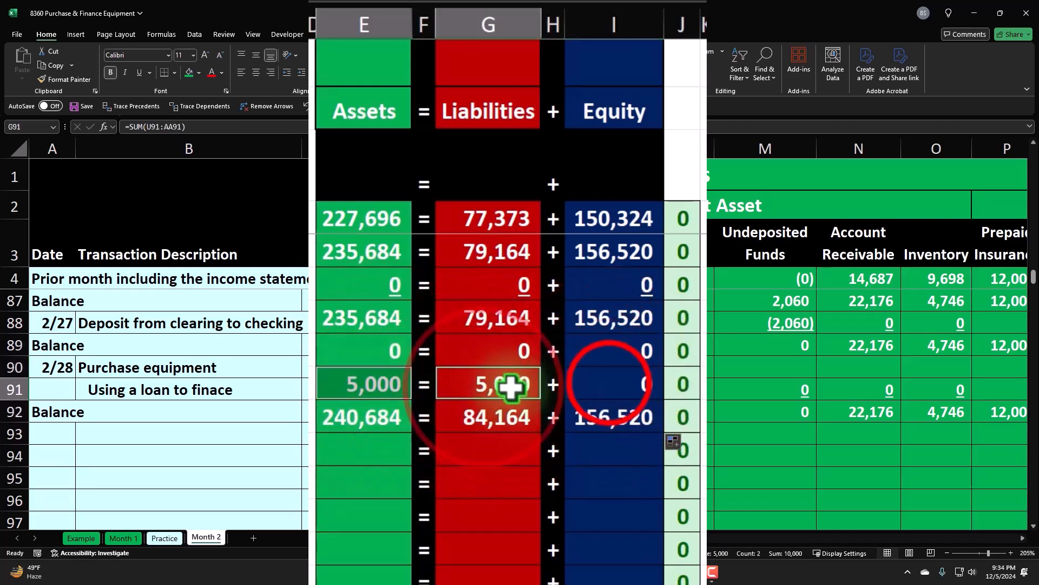
ctrl+click(609, 383)
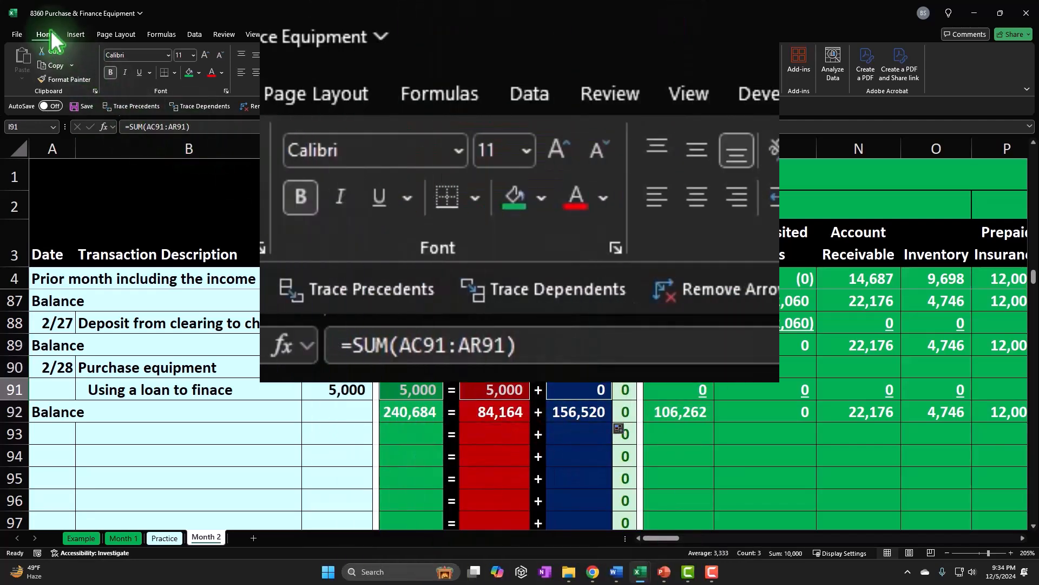
click(139, 72)
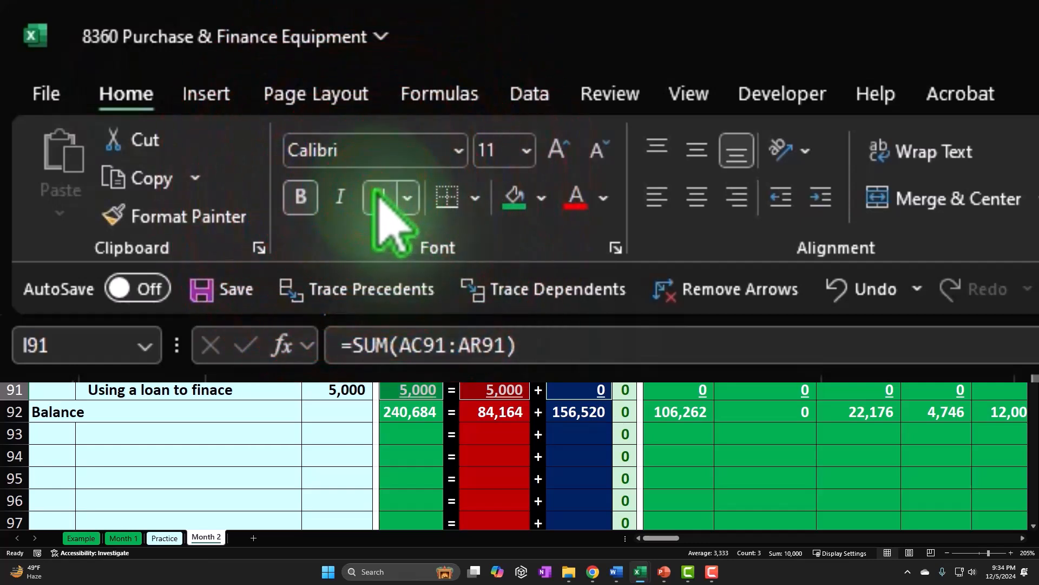
click(327, 428)
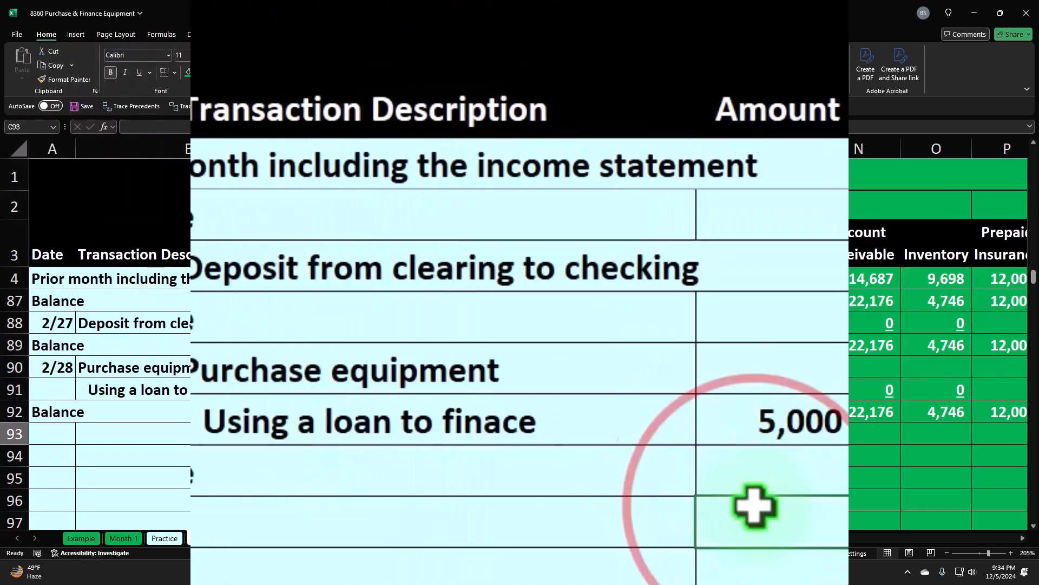